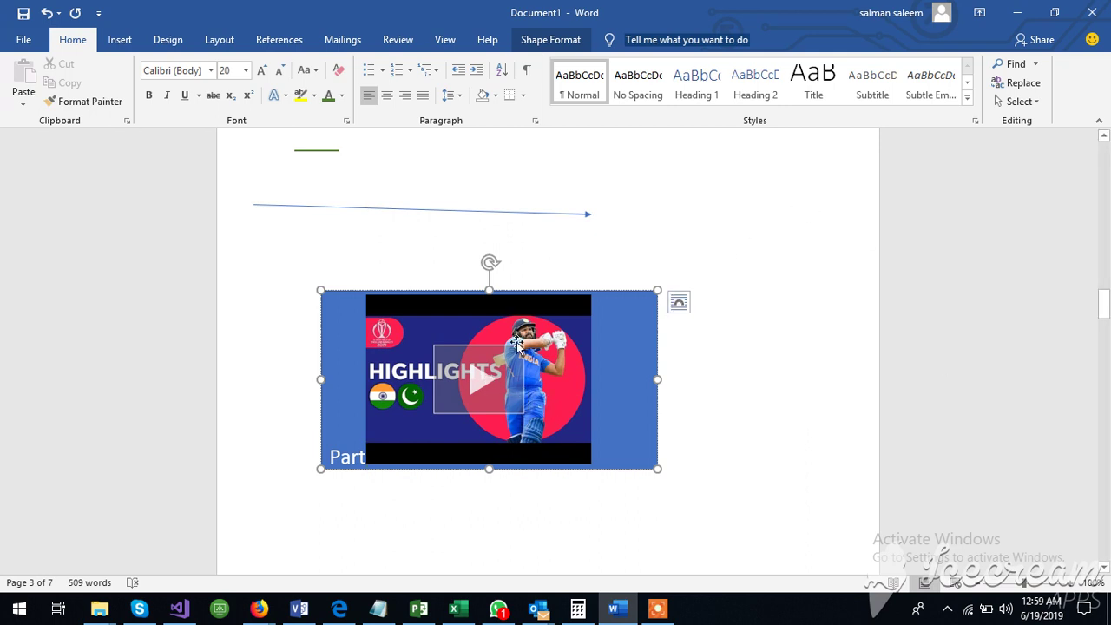
{"action": "left_click_drag", "start_coordinate": [529, 308], "coordinate": [539, 386]}
{"action": "right_click", "coordinate": [640, 348]}
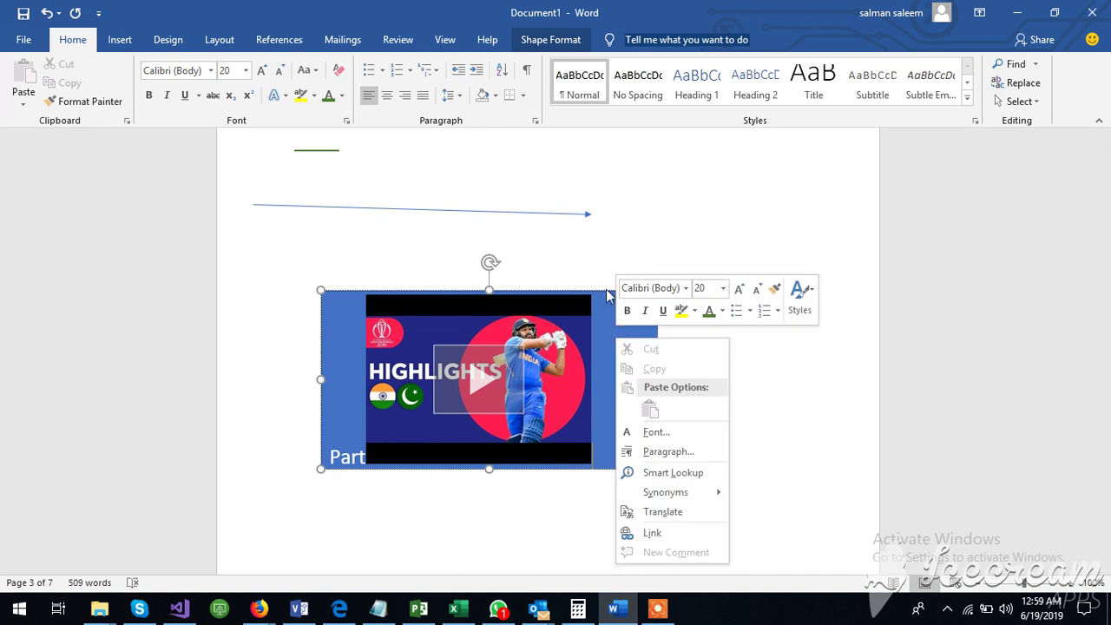
{"action": "left_click", "coordinate": [607, 297]}
{"action": "right_click", "coordinate": [607, 296]}
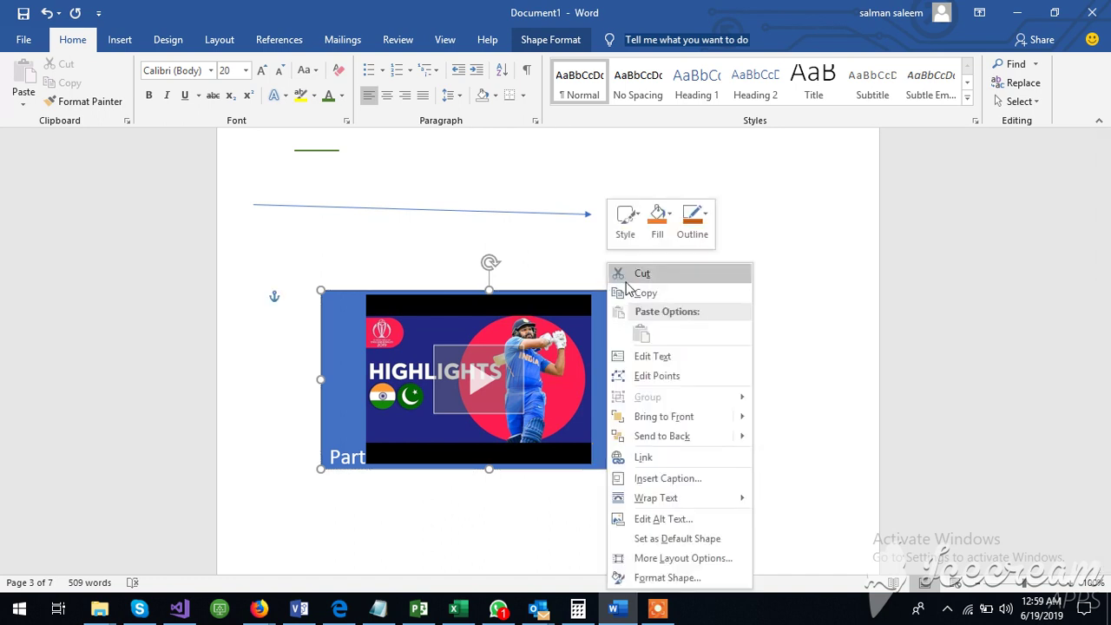
{"action": "left_click", "coordinate": [625, 274]}
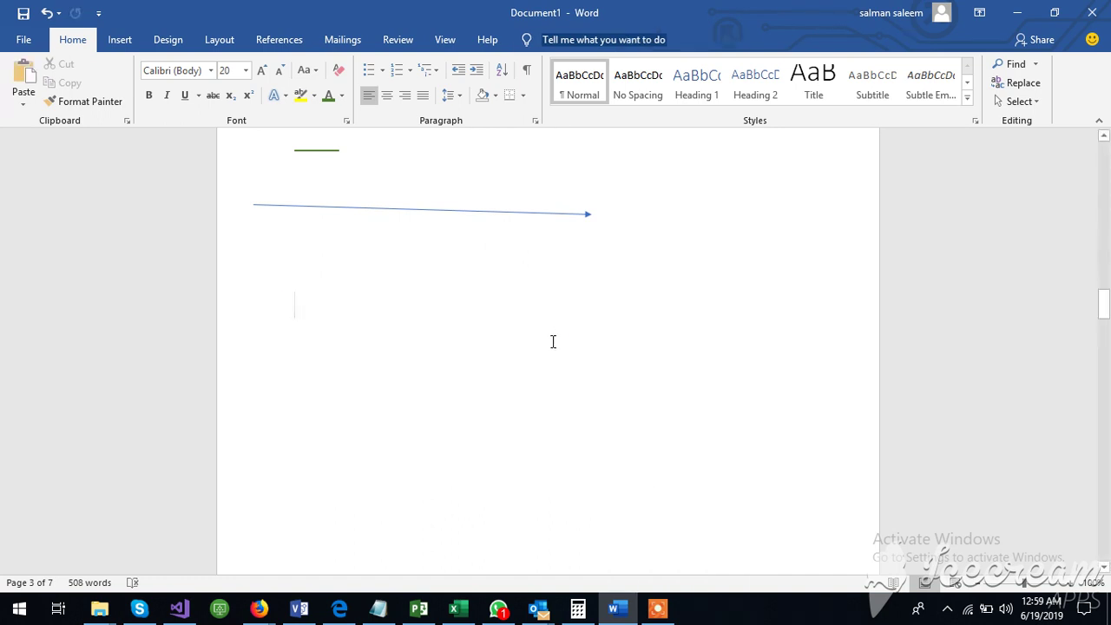
{"action": "key", "text": "ctrl+v"}
Play the embedded match highlights video at a lowered volume and close the player
{"action": "left_click", "coordinate": [449, 372]}
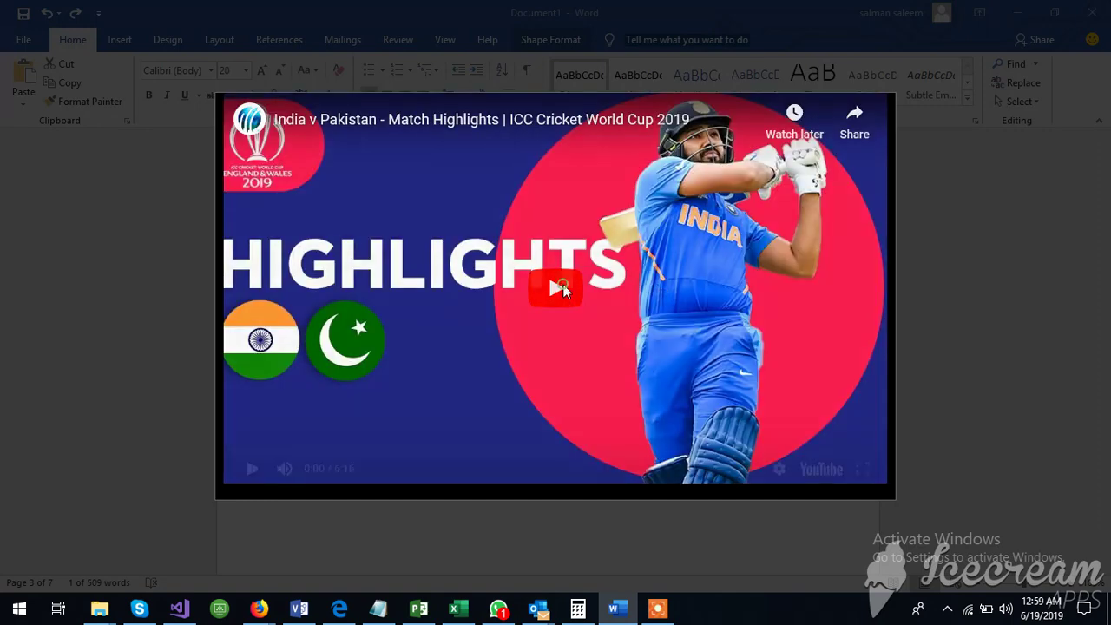
{"action": "left_click", "coordinate": [554, 282]}
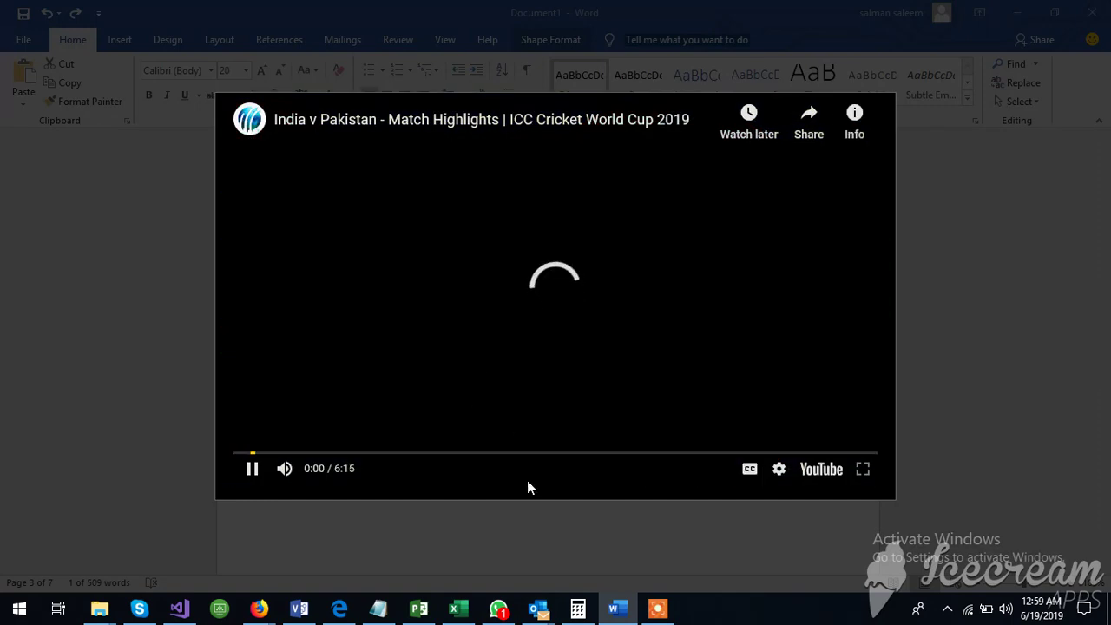
{"action": "key", "text": "Up"}
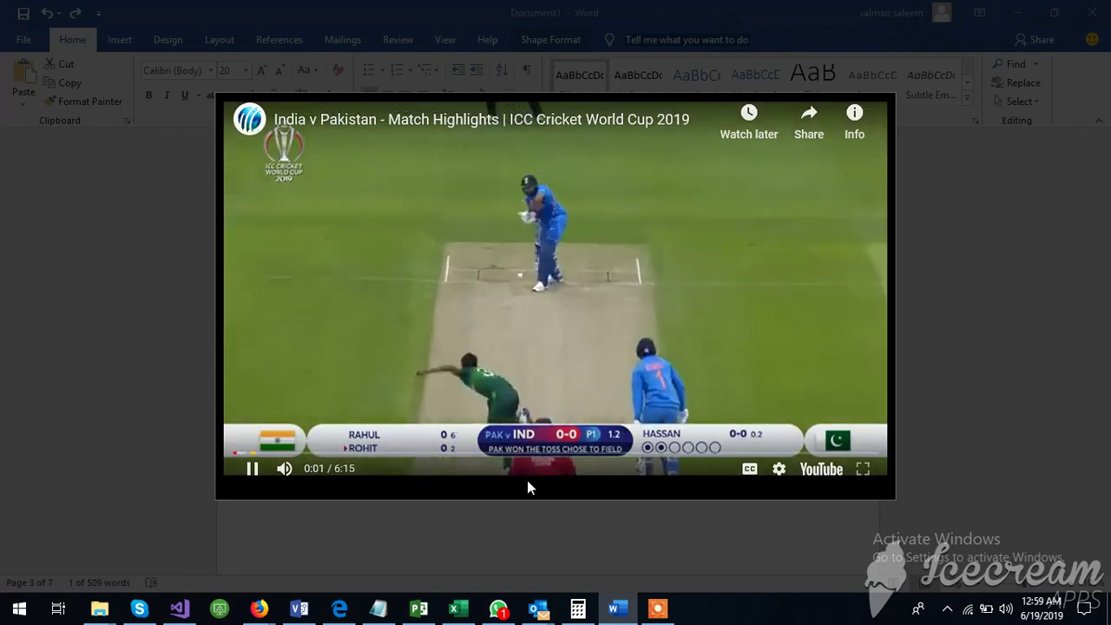
{"action": "key", "text": "Down"}
{"action": "key", "text": "Down"}
{"action": "key", "text": "Down"}
{"action": "key", "text": "Down"}
{"action": "key", "text": "Down"}
{"action": "key", "text": "Down"}
{"action": "key", "text": "Down"}
{"action": "key", "text": "Down"}
{"action": "key", "text": "Down"}
{"action": "key", "text": "Down"}
{"action": "key", "text": "Down"}
{"action": "key", "text": "Down"}
{"action": "key", "text": "Down"}
{"action": "key", "text": "Down"}
{"action": "key", "text": "Down"}
{"action": "key", "text": "Down"}
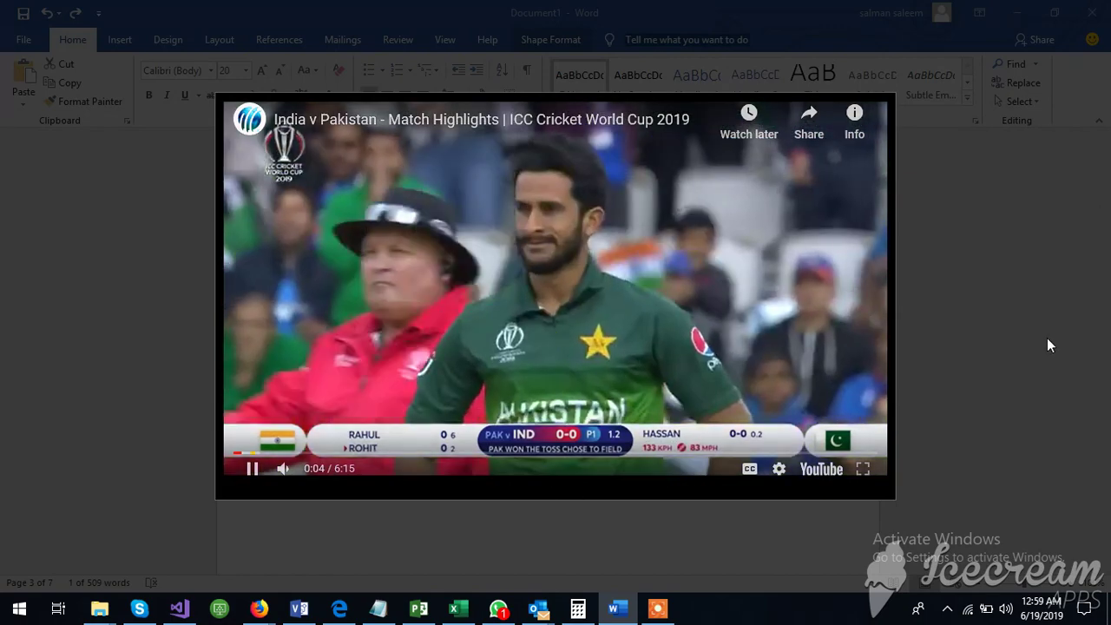
{"action": "left_click", "coordinate": [1047, 338]}
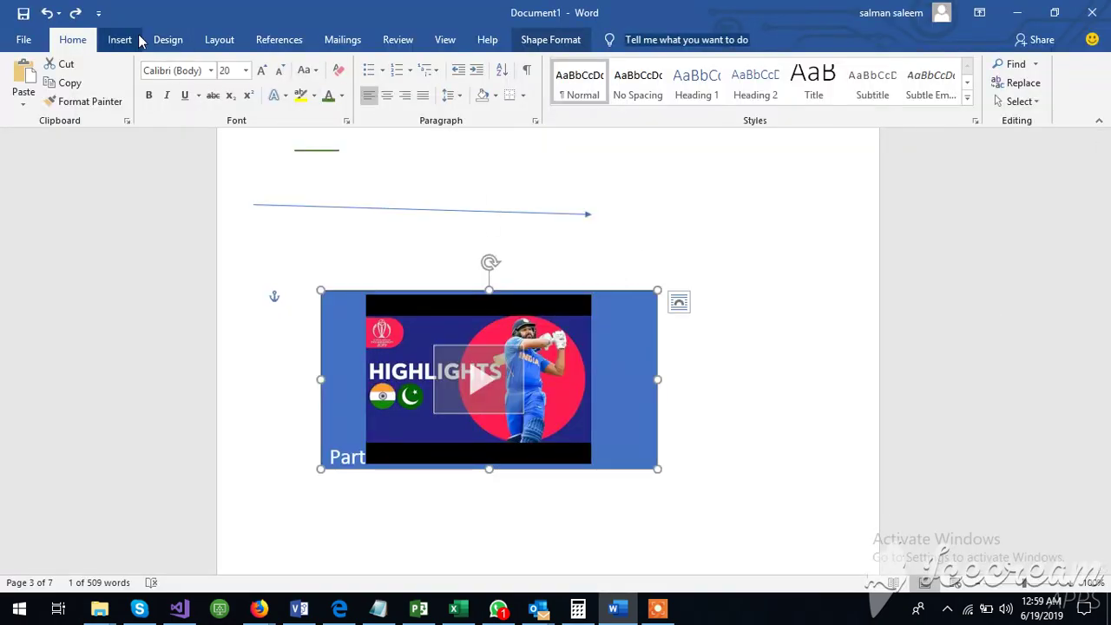
Insert a Blank header, enter the person's first name as its text, and return to the document body
{"action": "left_click", "coordinate": [137, 40]}
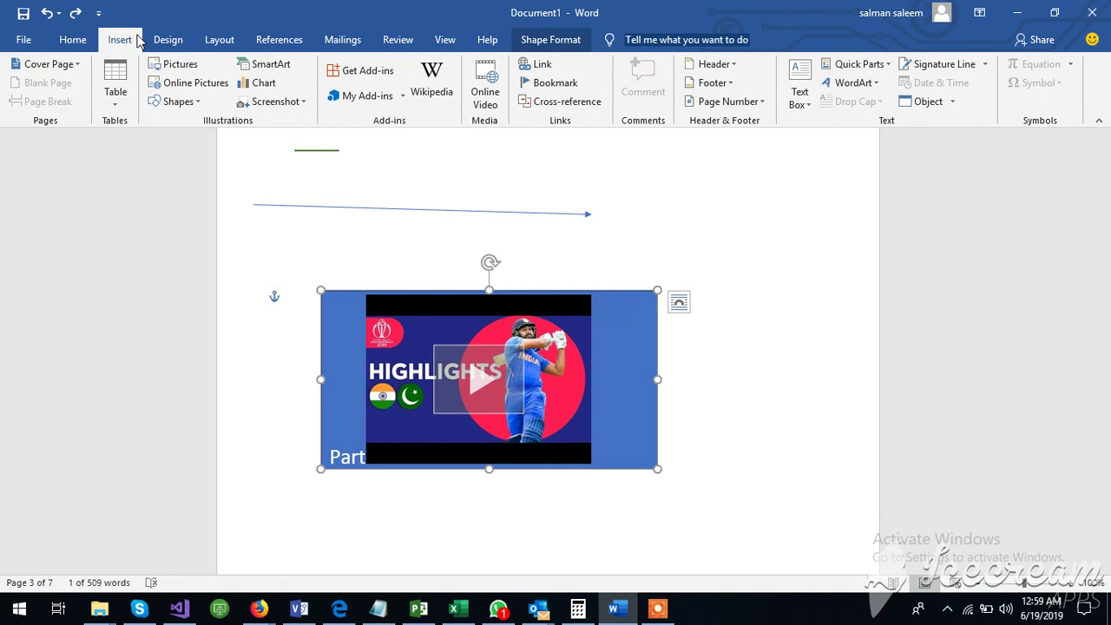
{"action": "left_click", "coordinate": [713, 64]}
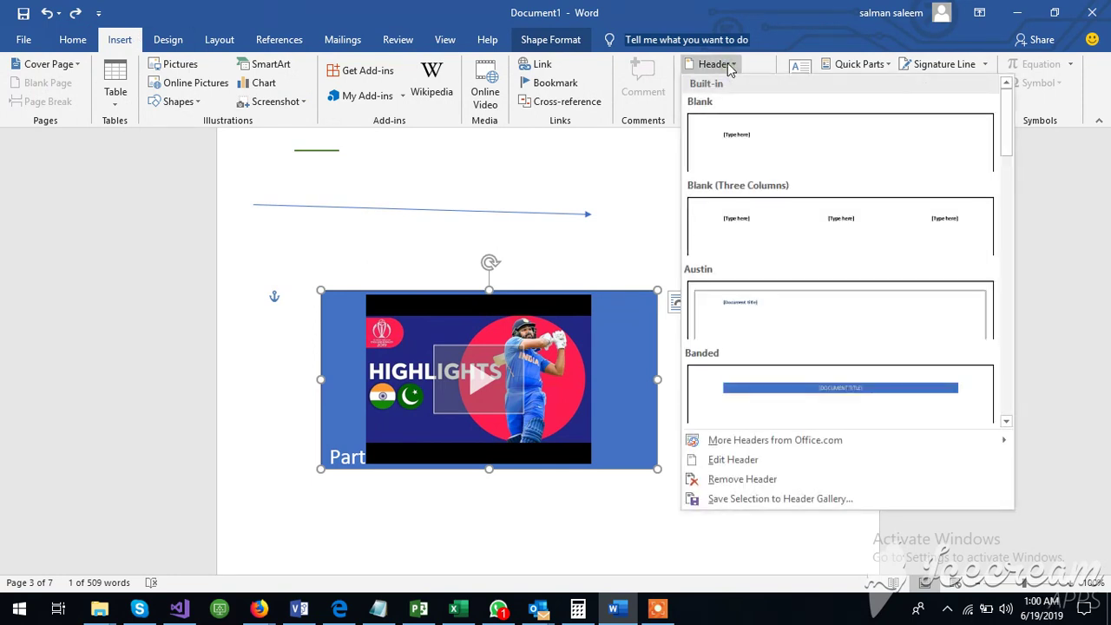
{"action": "left_click", "coordinate": [803, 141]}
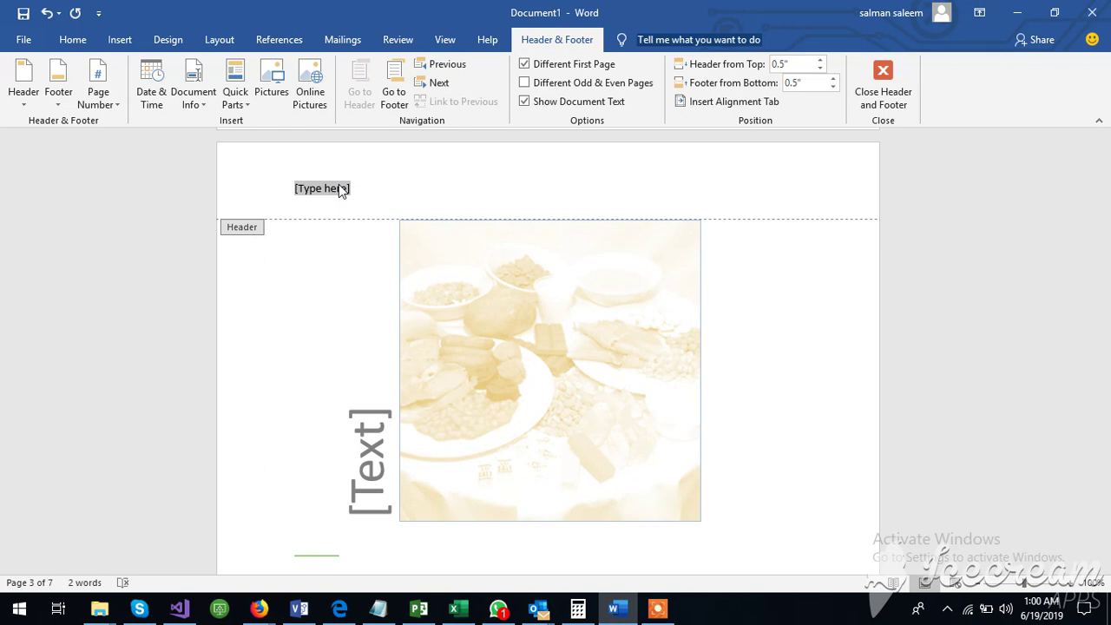
{"action": "type", "text": "john"}
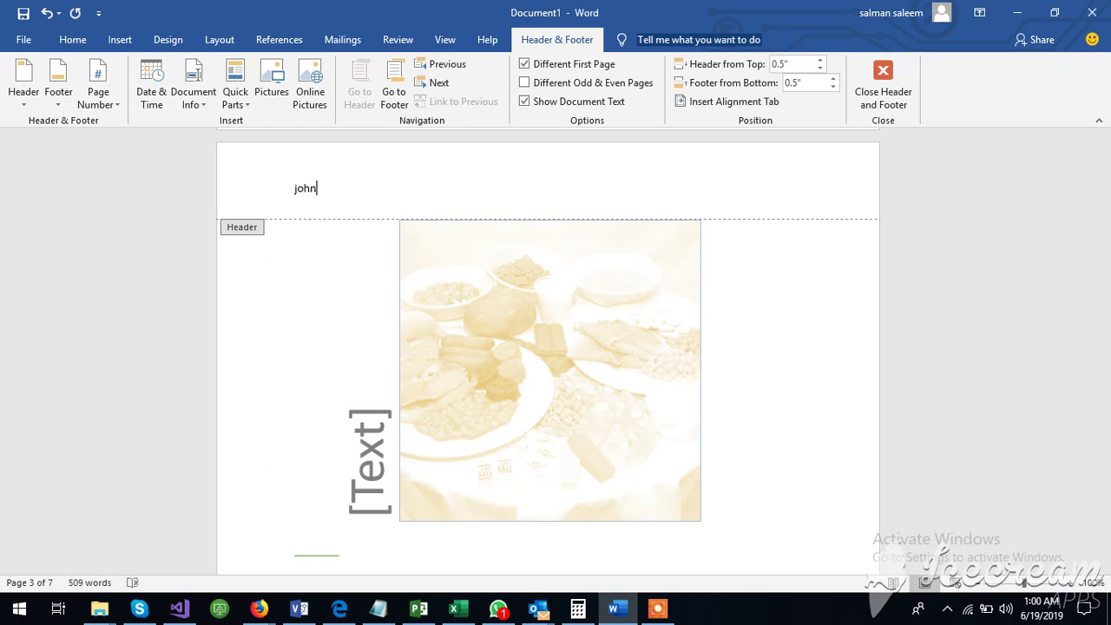
{"action": "double_click", "coordinate": [248, 264]}
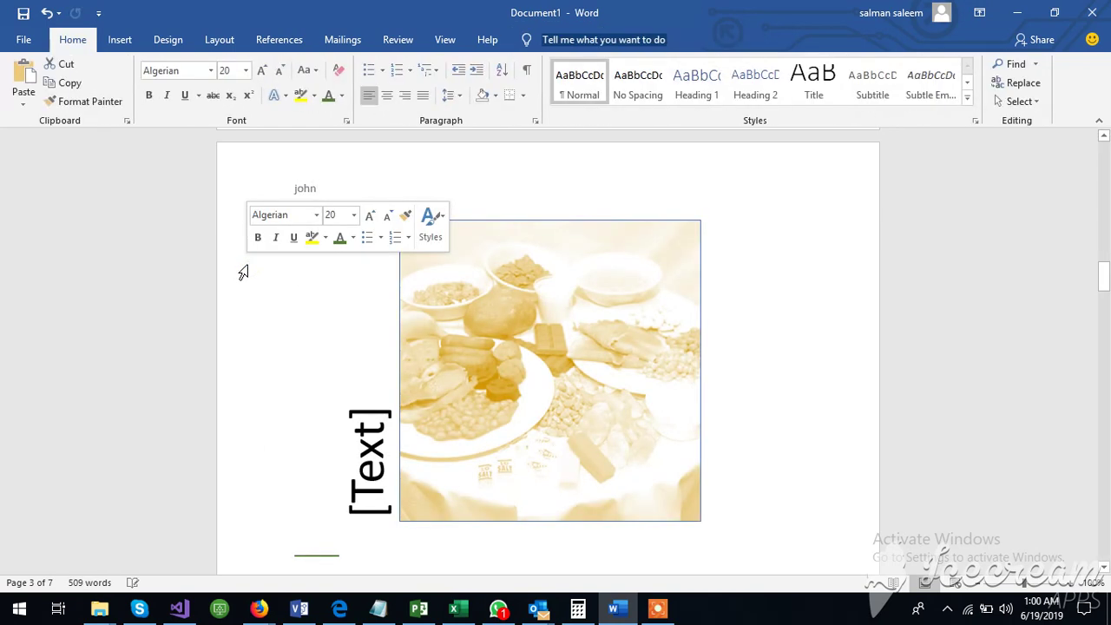
Insert the built-in Austin footer into the document
{"action": "scroll", "coordinate": [816, 290], "scroll_direction": "down", "scroll_amount": 15}
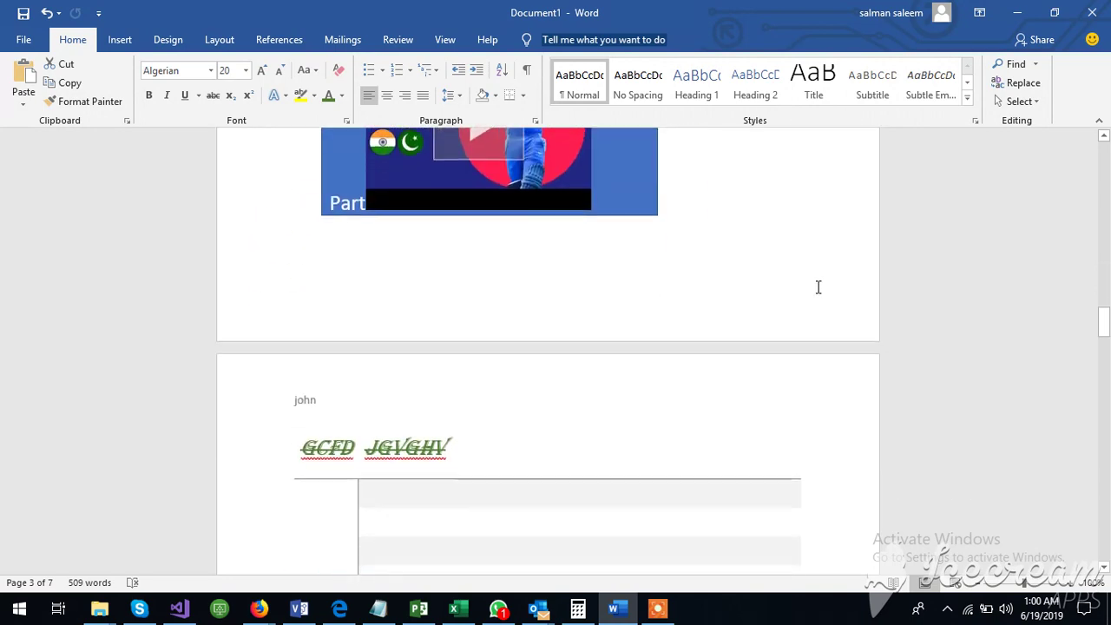
{"action": "scroll", "coordinate": [571, 398], "scroll_direction": "down", "scroll_amount": 10}
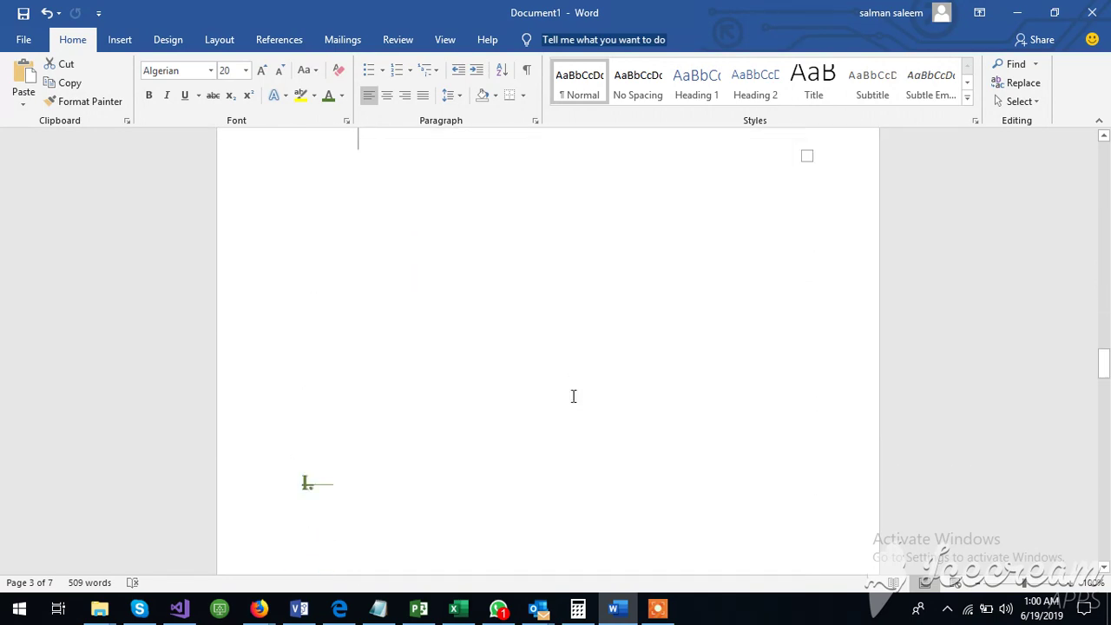
{"action": "scroll", "coordinate": [484, 334], "scroll_direction": "down", "scroll_amount": 6}
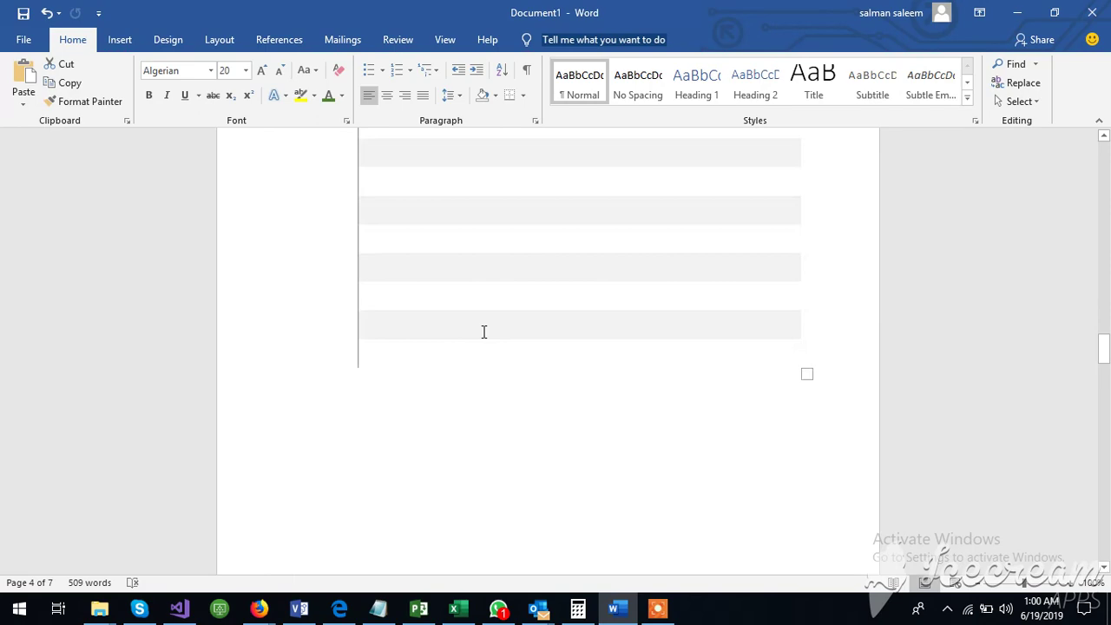
{"action": "scroll", "coordinate": [483, 330], "scroll_direction": "up", "scroll_amount": 1}
{"action": "left_click", "coordinate": [118, 39]}
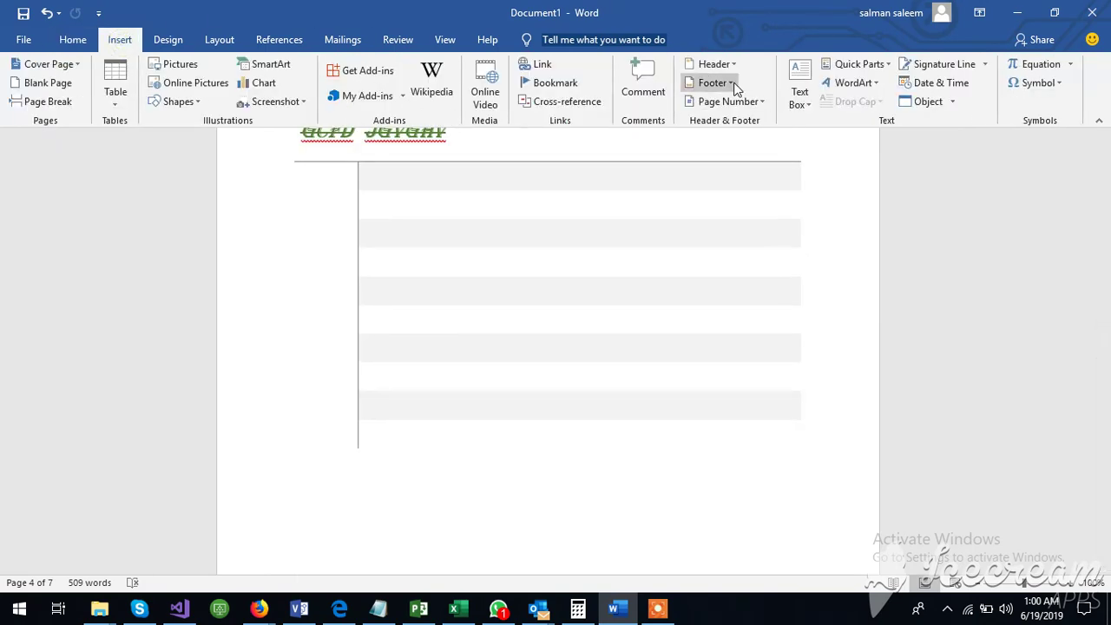
{"action": "left_click", "coordinate": [713, 82]}
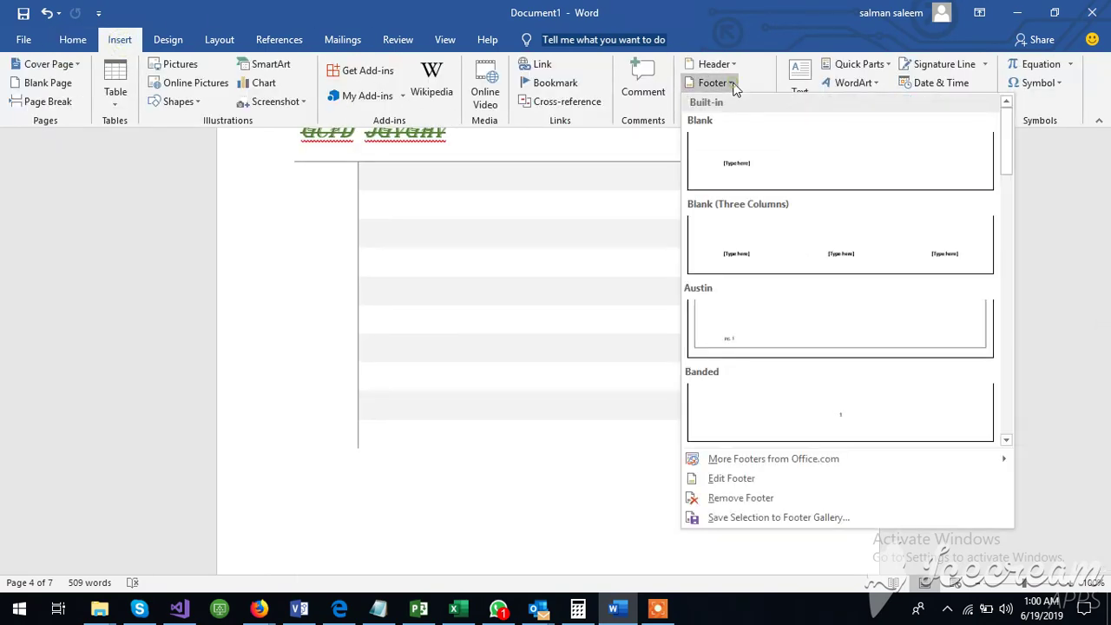
{"action": "left_click", "coordinate": [747, 325]}
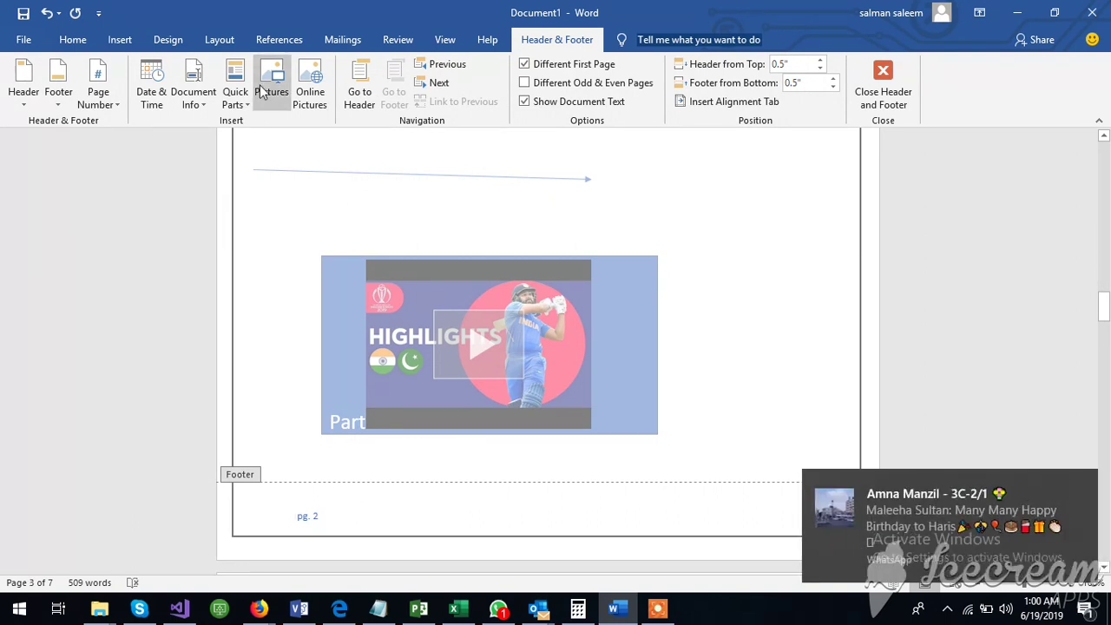
Insert Plain Number 3 page numbers at the bottom of the page and leave footer editing
{"action": "left_click", "coordinate": [119, 40]}
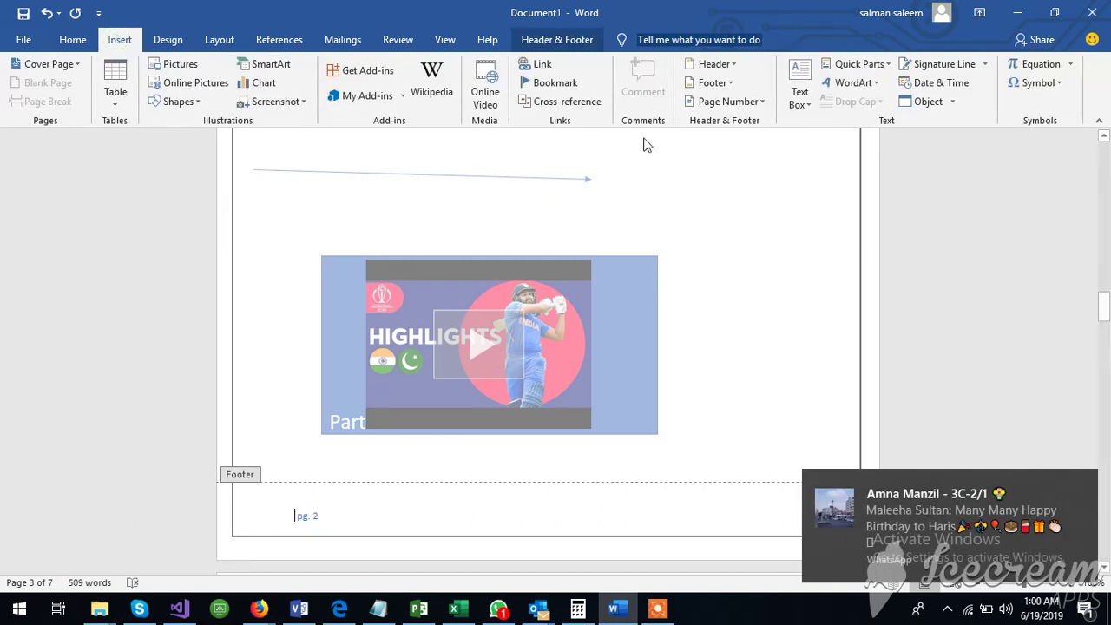
{"action": "left_click", "coordinate": [763, 102]}
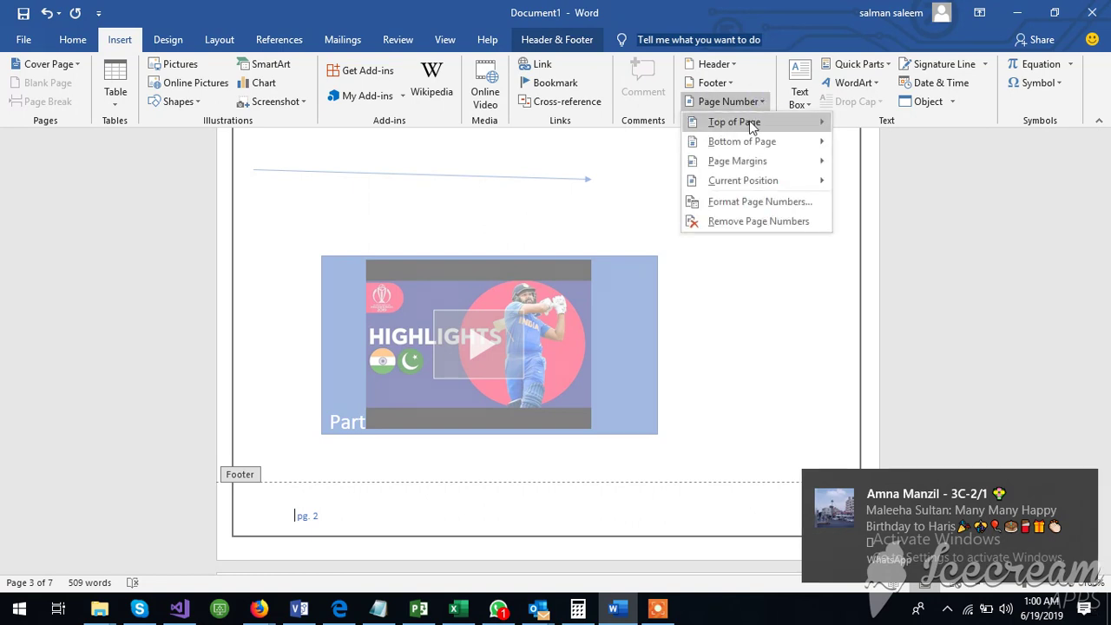
{"action": "mouse_move", "coordinate": [749, 121]}
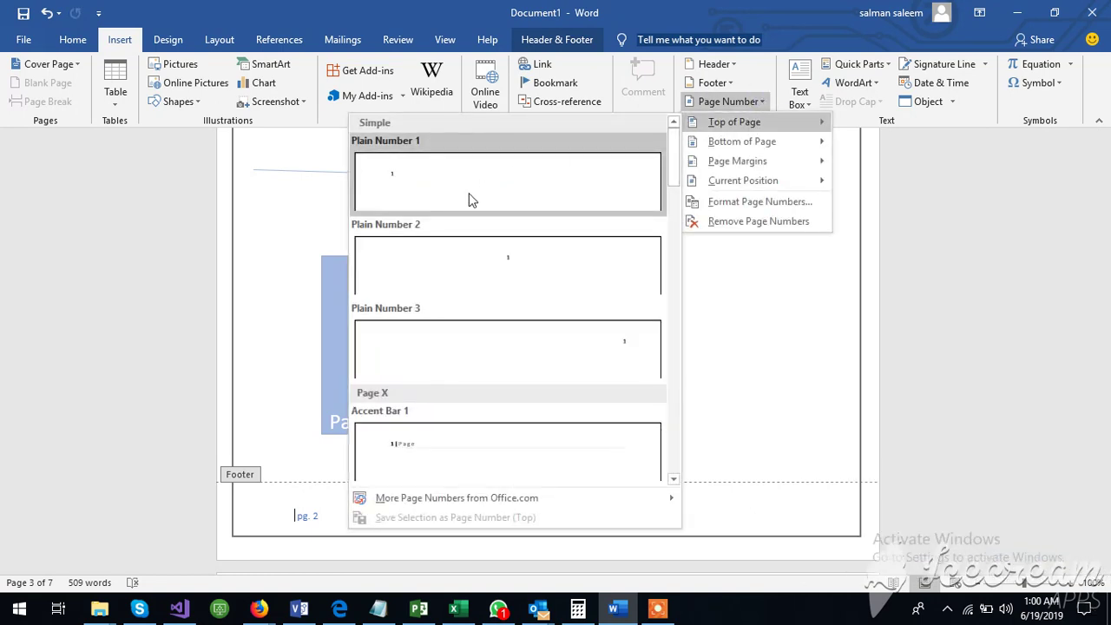
{"action": "mouse_move", "coordinate": [757, 143]}
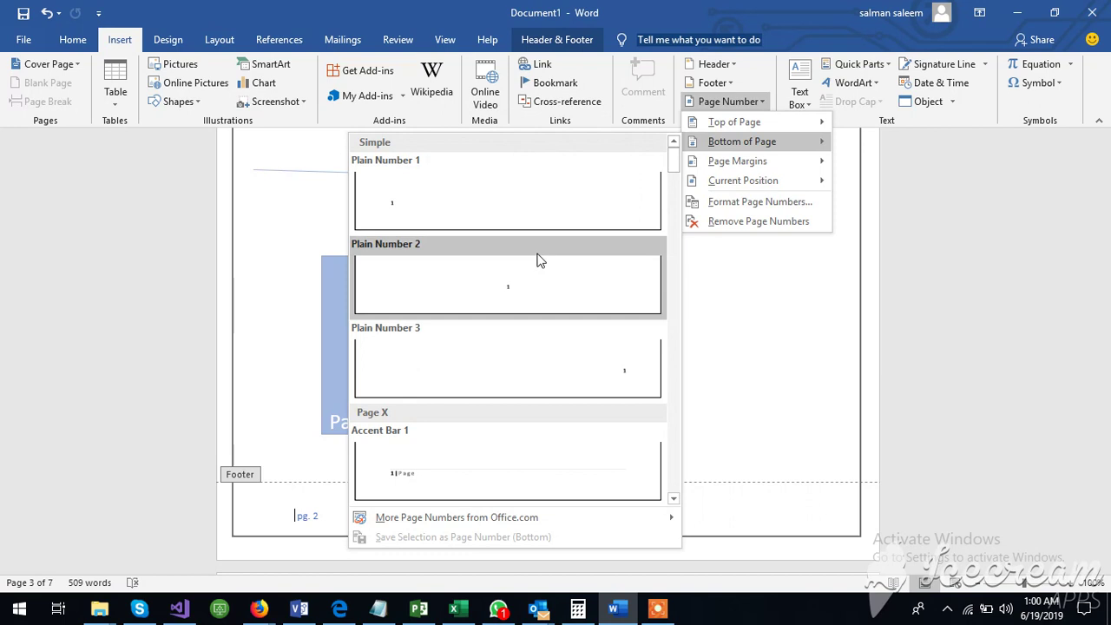
{"action": "left_click", "coordinate": [635, 362]}
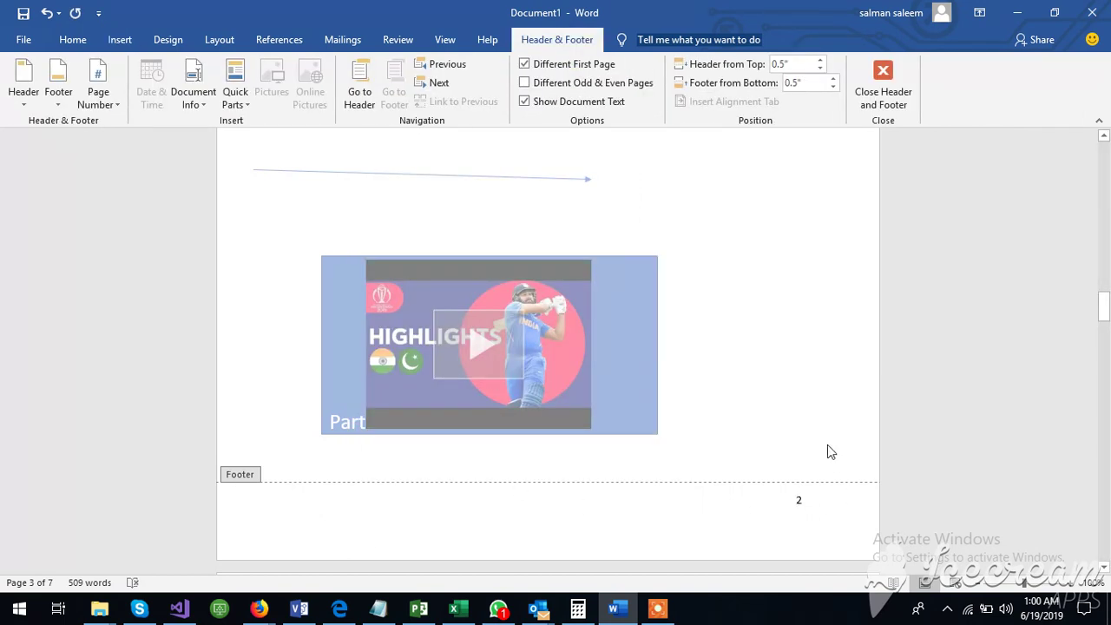
{"action": "double_click", "coordinate": [827, 442]}
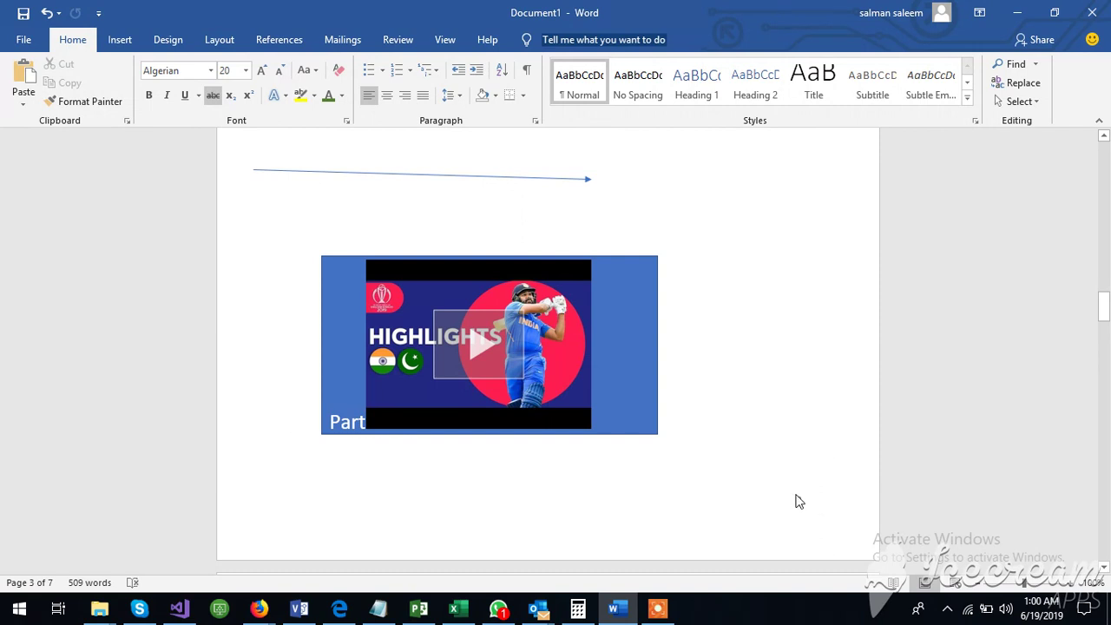
Insert a Simple Text Box on page 4 and replace its placeholder text with "jhvjgvgv"
{"action": "scroll", "coordinate": [799, 502], "scroll_direction": "down", "scroll_amount": 15}
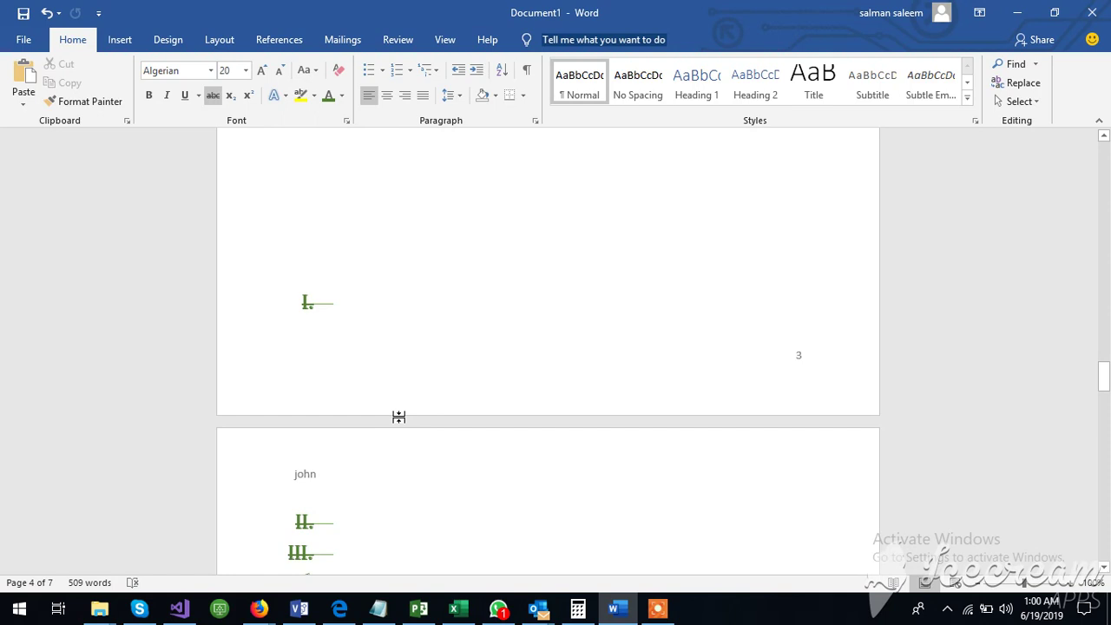
{"action": "left_click", "coordinate": [118, 40]}
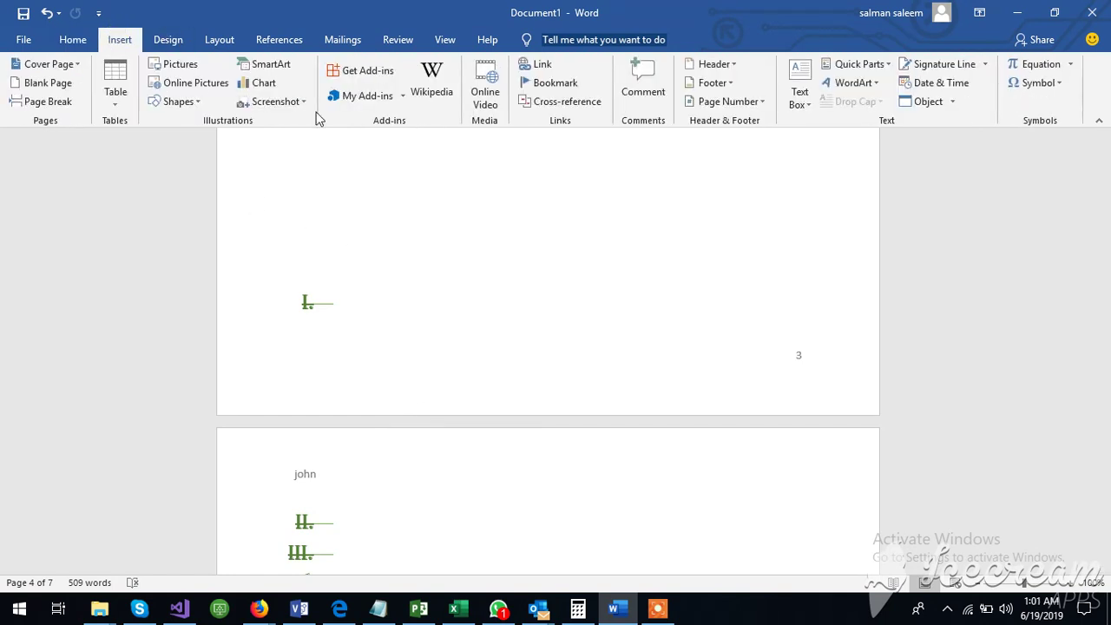
{"action": "left_click", "coordinate": [795, 104]}
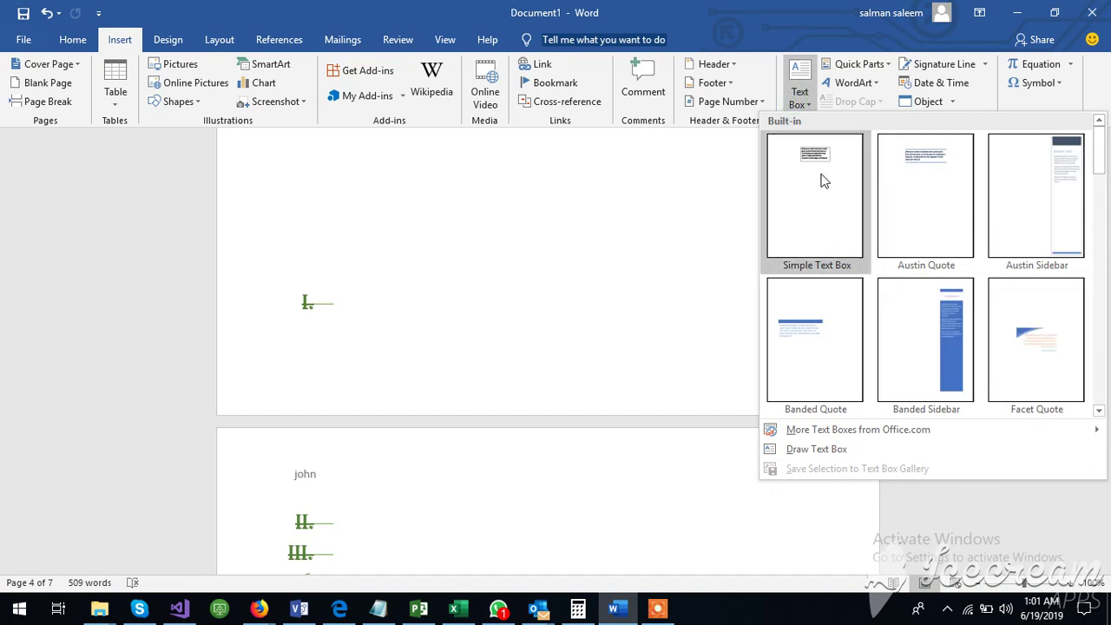
{"action": "left_click", "coordinate": [803, 182]}
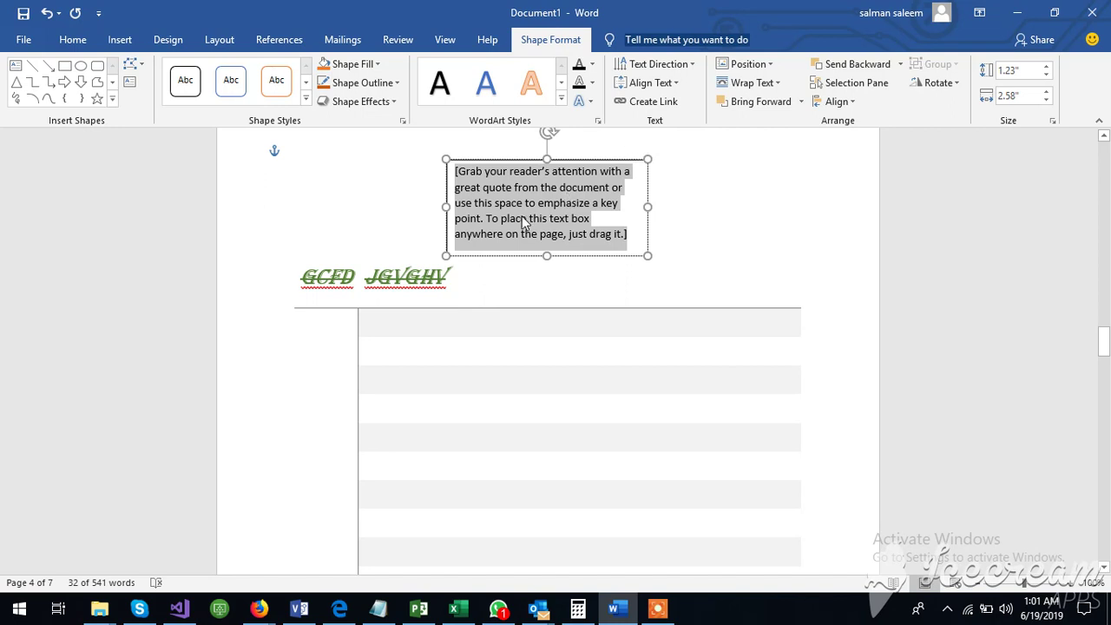
{"action": "type", "text": "jhvjgvgv"}
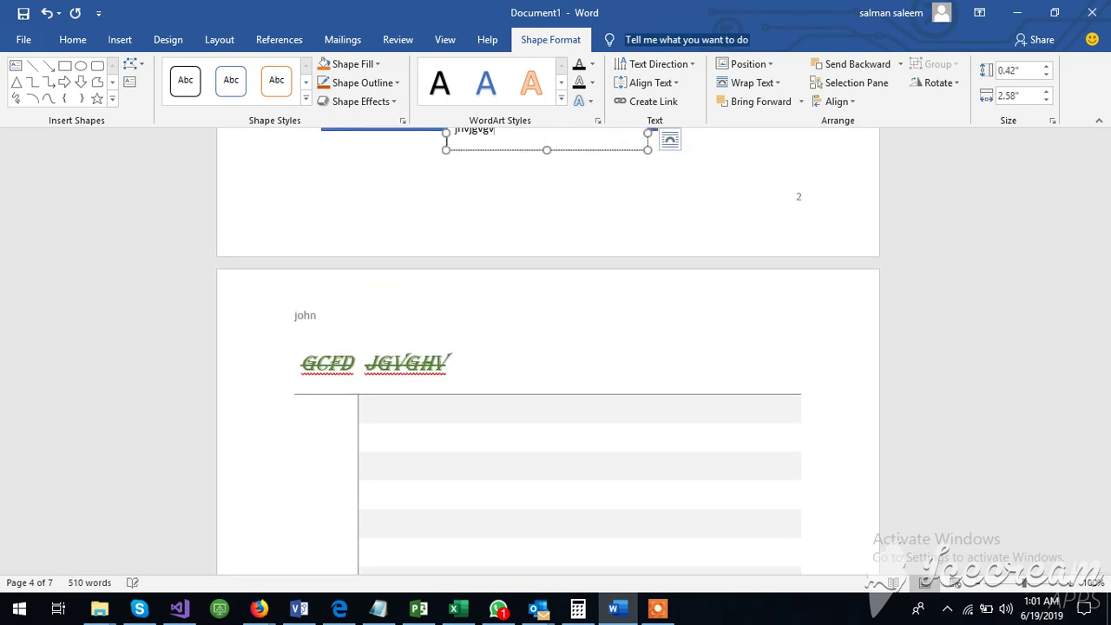
Move the text box slightly down from the video and enlarge it to about 3.43" wide by 0.66" high
{"action": "scroll", "coordinate": [557, 231], "scroll_direction": "up", "scroll_amount": 3}
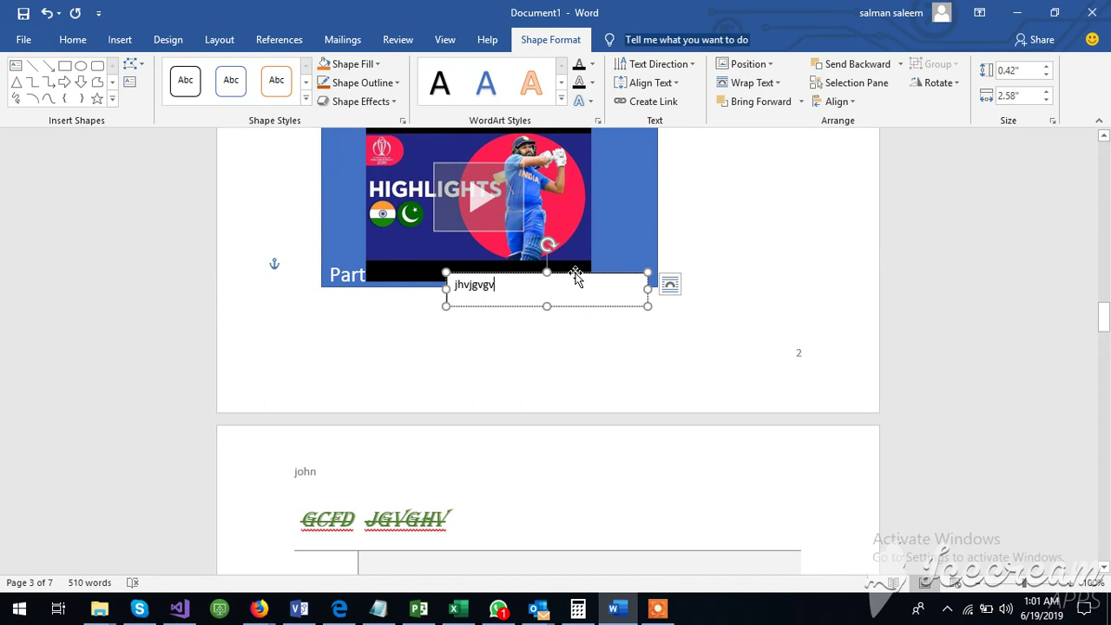
{"action": "left_click_drag", "start_coordinate": [570, 286], "coordinate": [572, 300]}
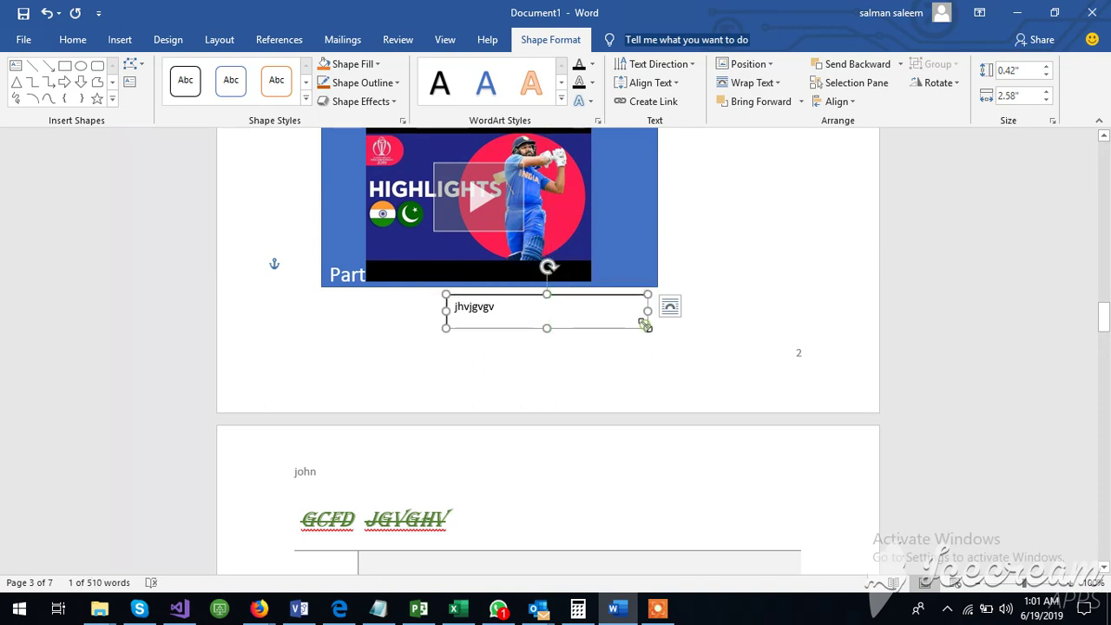
{"action": "left_click_drag", "start_coordinate": [646, 326], "coordinate": [714, 344]}
{"action": "left_click", "coordinate": [654, 318]}
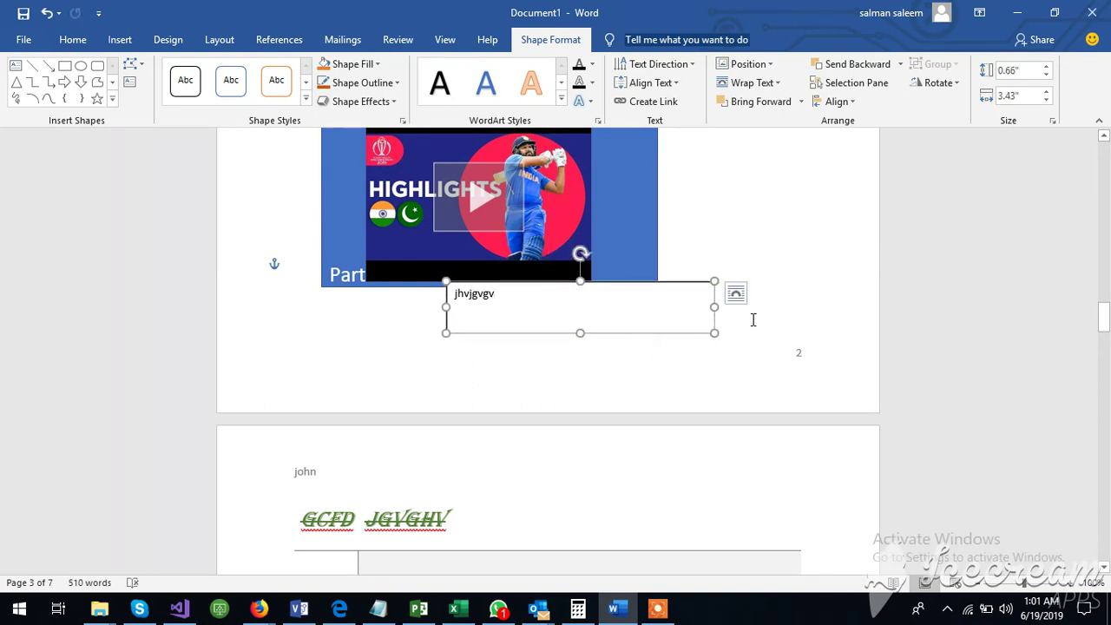
{"action": "left_click", "coordinate": [119, 40]}
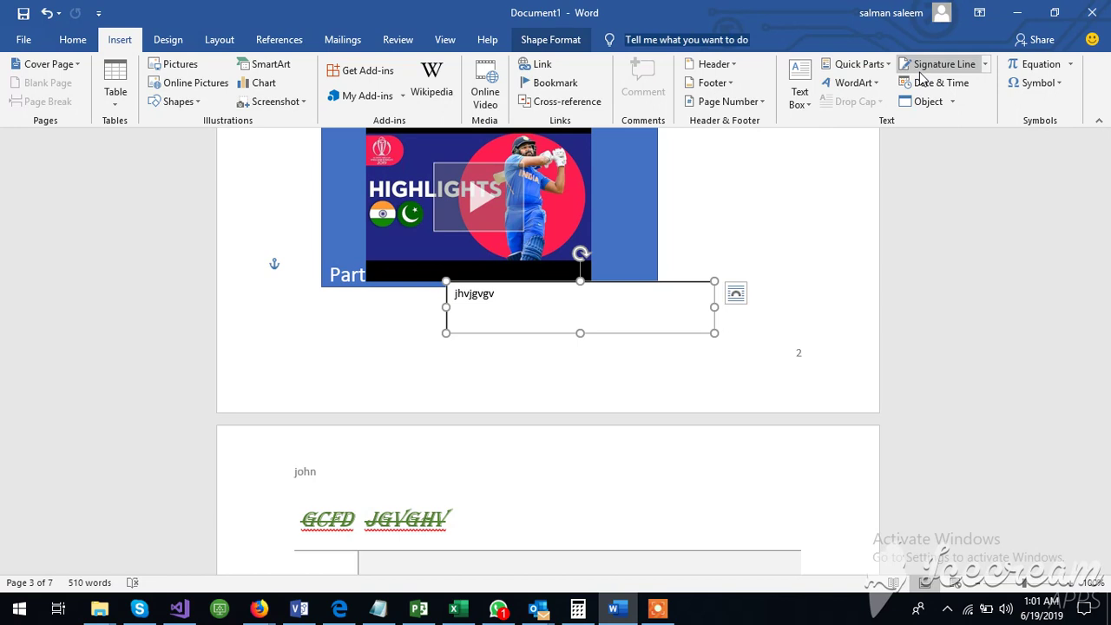
{"action": "scroll", "coordinate": [644, 174], "scroll_direction": "up", "scroll_amount": 2}
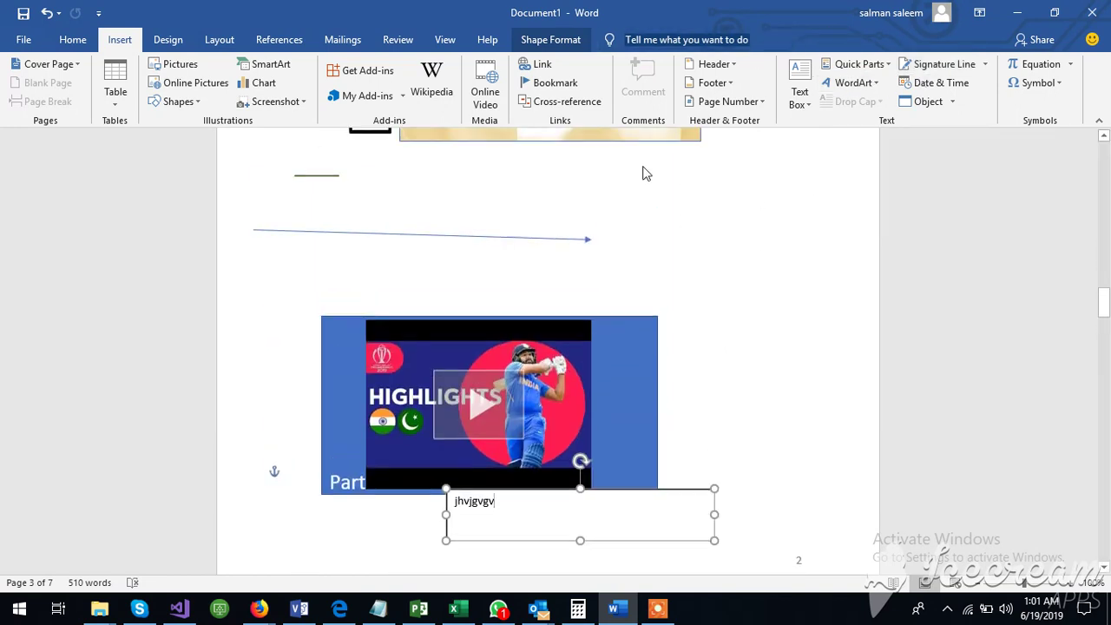
Browse the document theme gallery and preview the Integral theme without applying it
{"action": "left_click", "coordinate": [166, 40]}
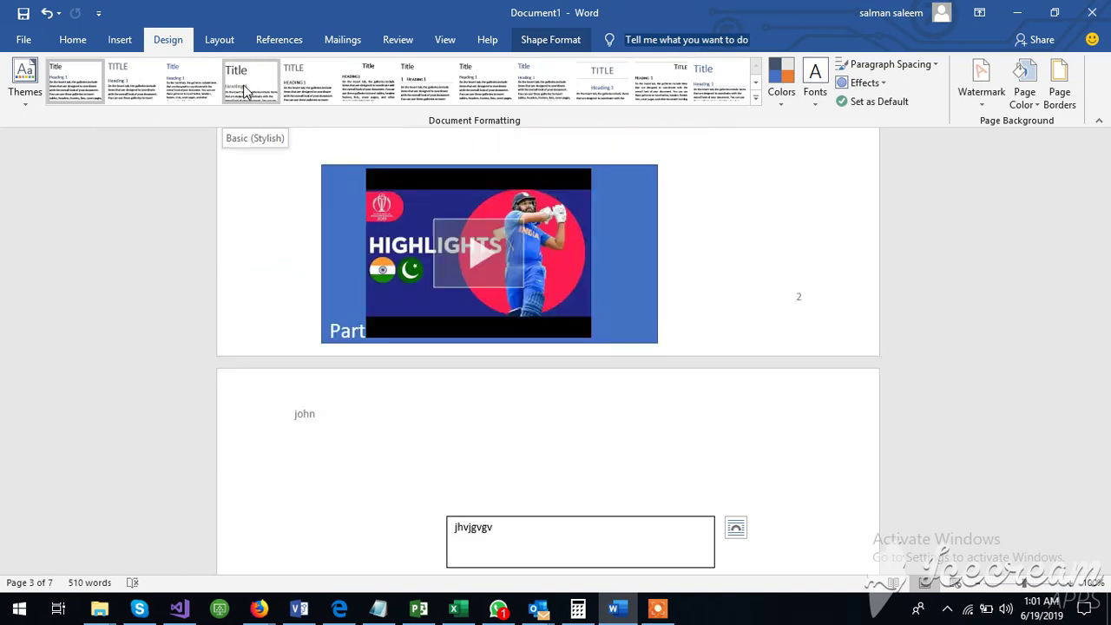
{"action": "left_click", "coordinate": [25, 80]}
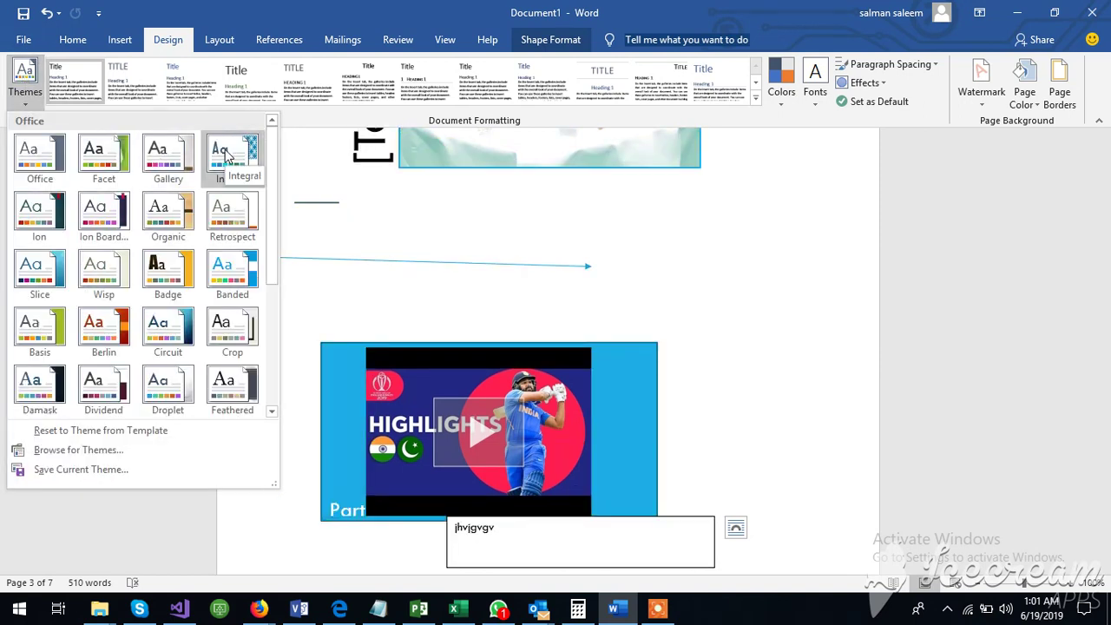
Select the word "PROVIDES" in the green struck-through video sentence on page 5 and apply the Narrow margins preset
{"action": "left_click", "coordinate": [218, 40]}
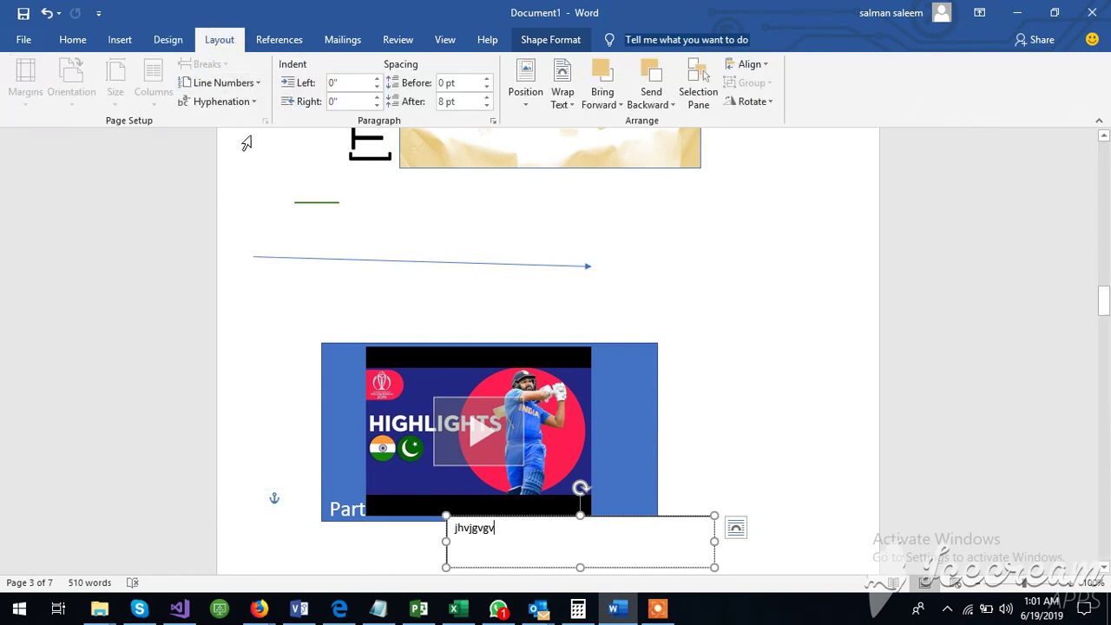
{"action": "scroll", "coordinate": [231, 139], "scroll_direction": "up", "scroll_amount": 15}
{"action": "scroll", "coordinate": [225, 143], "scroll_direction": "up", "scroll_amount": 15}
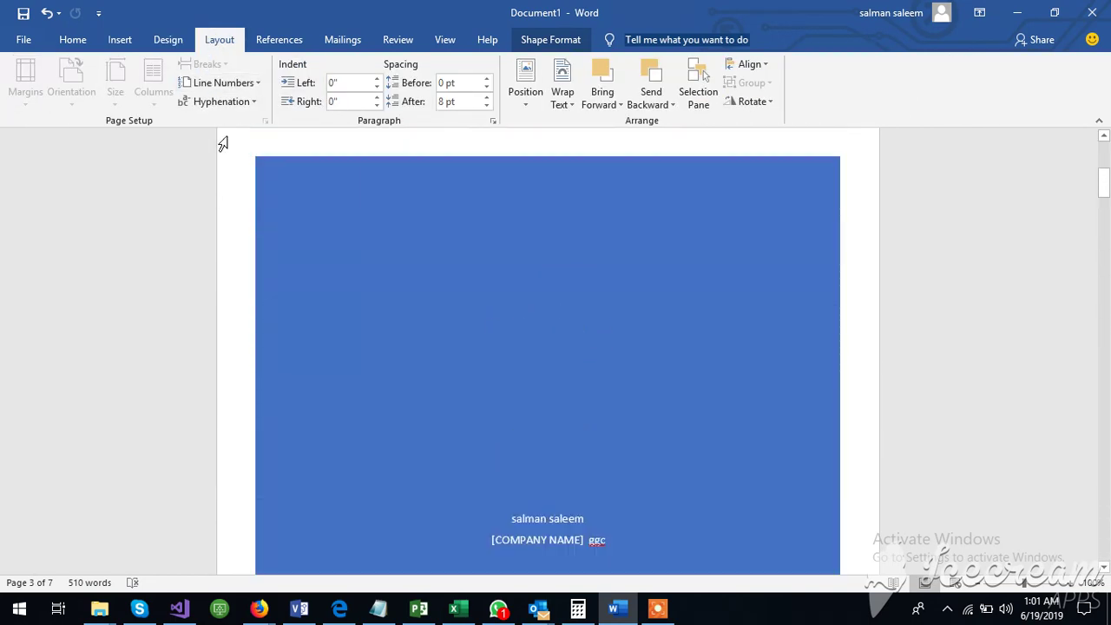
{"action": "left_click", "coordinate": [639, 194]}
{"action": "left_click", "coordinate": [628, 195]}
{"action": "scroll", "coordinate": [625, 199], "scroll_direction": "down", "scroll_amount": 15}
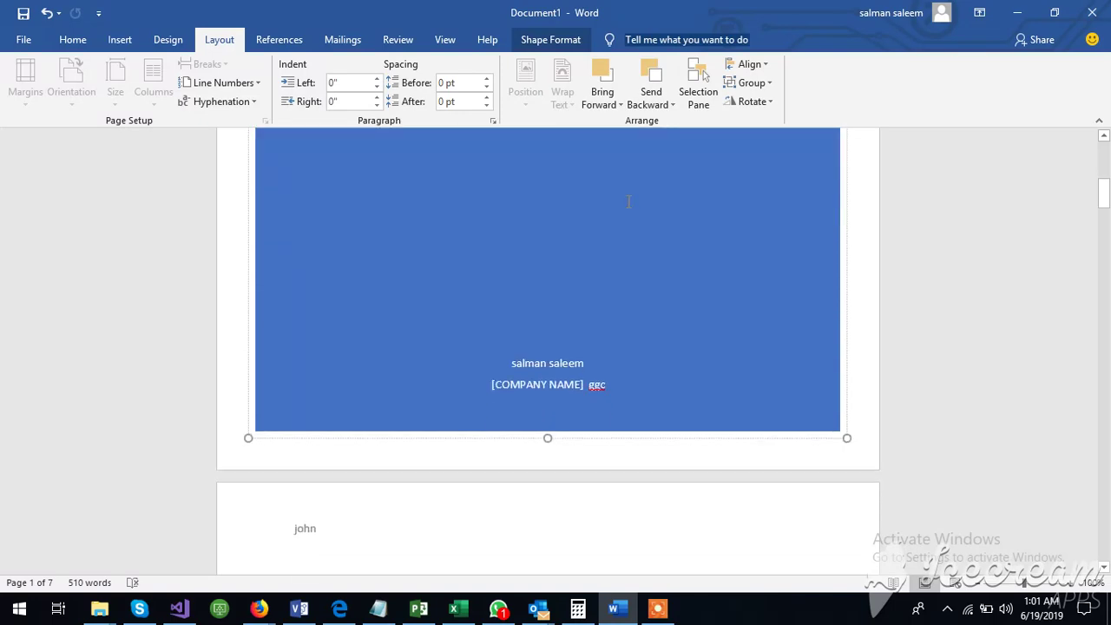
{"action": "scroll", "coordinate": [624, 203], "scroll_direction": "down", "scroll_amount": 15}
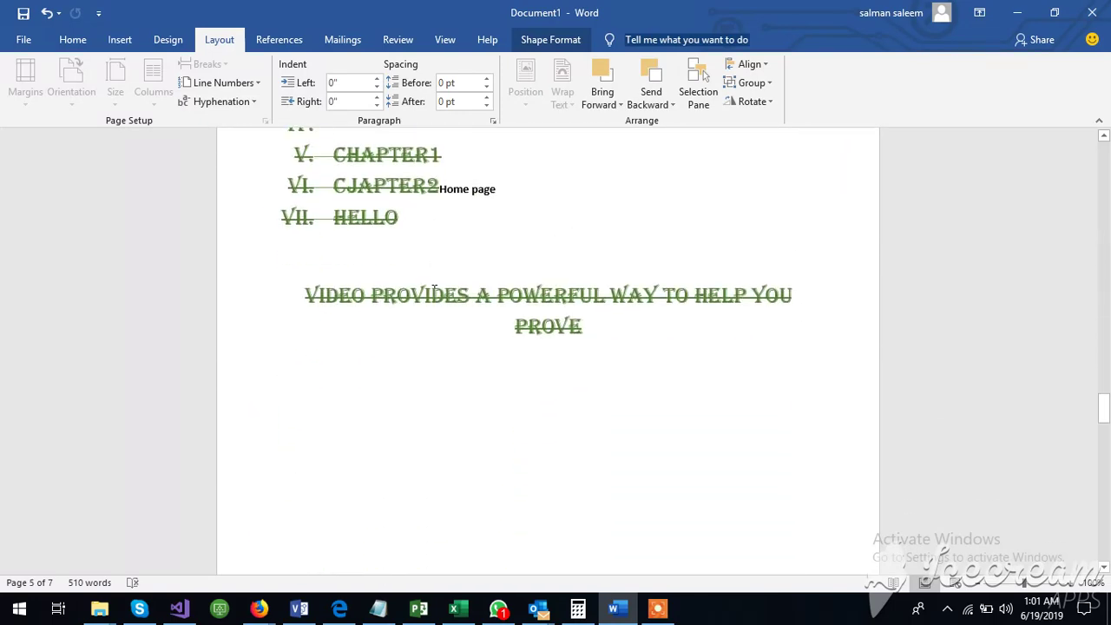
{"action": "double_click", "coordinate": [434, 290]}
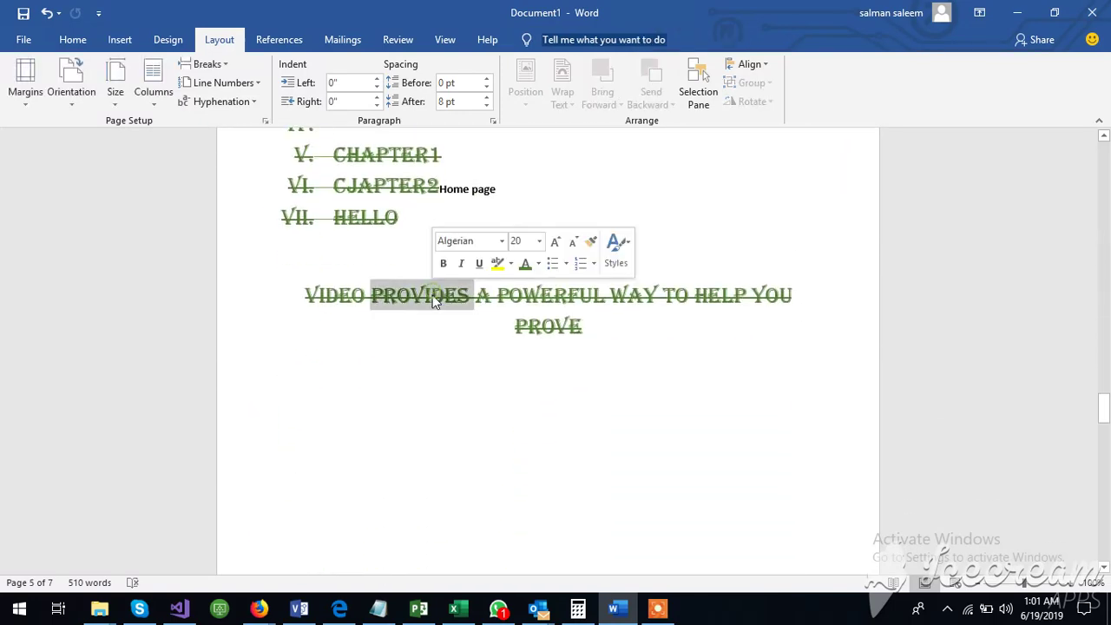
{"action": "left_click", "coordinate": [38, 96]}
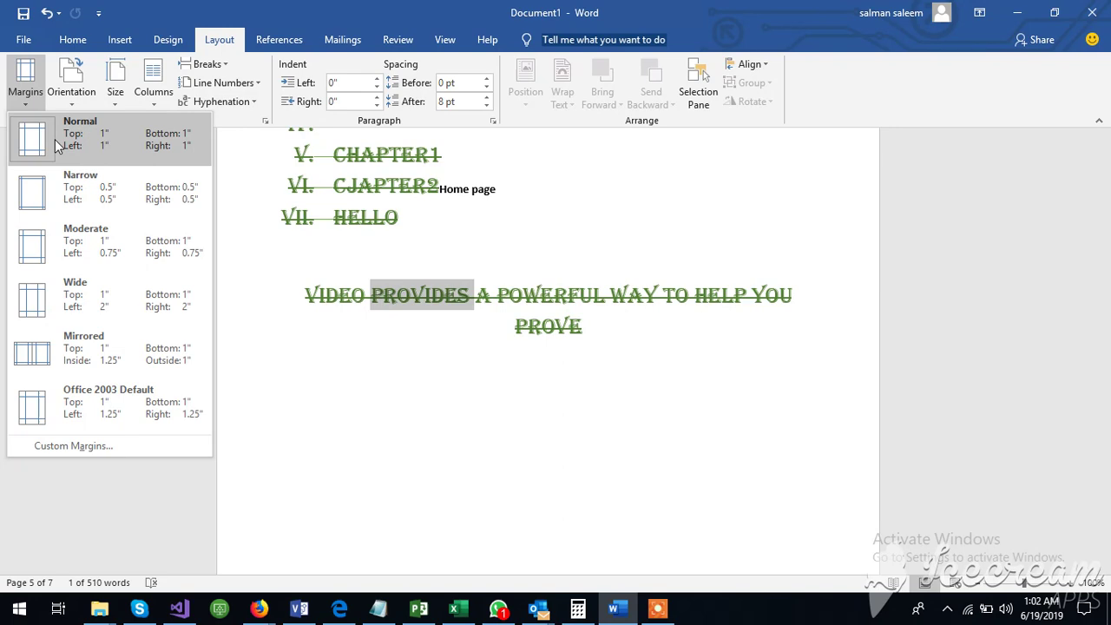
{"action": "left_click", "coordinate": [32, 183]}
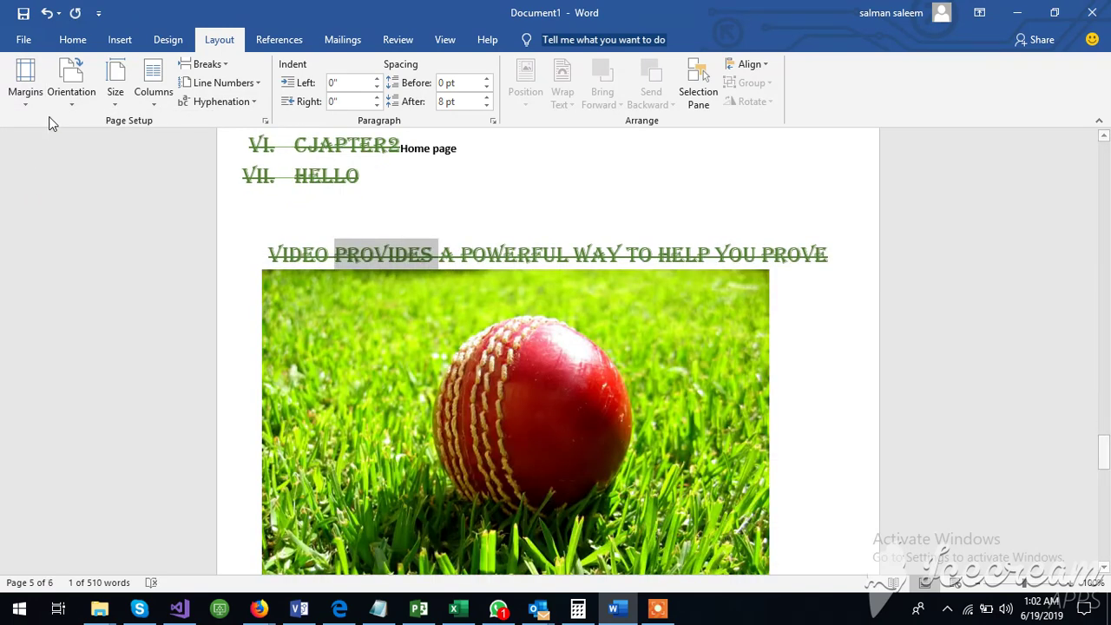
{"action": "left_click", "coordinate": [24, 91]}
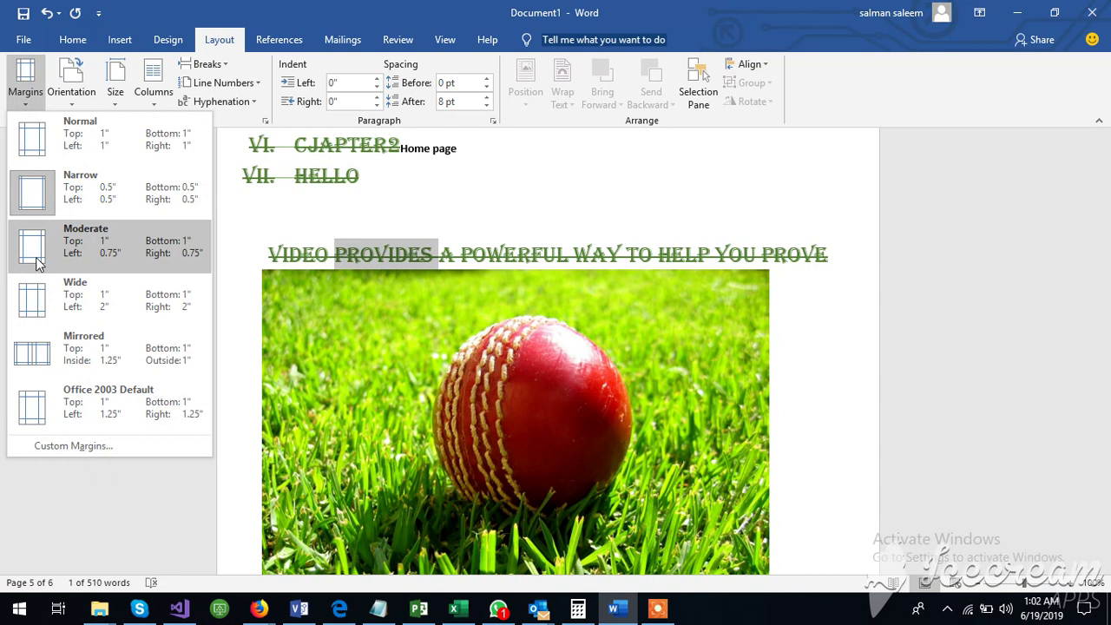
Switch the page orientation to landscape and back to portrait
{"action": "left_click", "coordinate": [86, 95]}
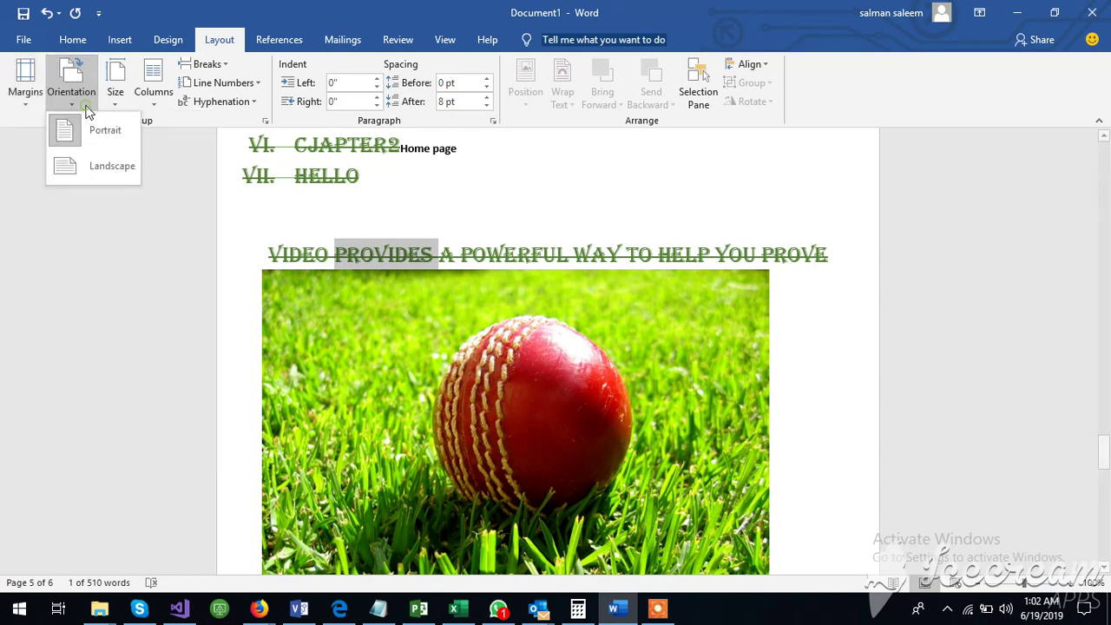
{"action": "left_click", "coordinate": [115, 166]}
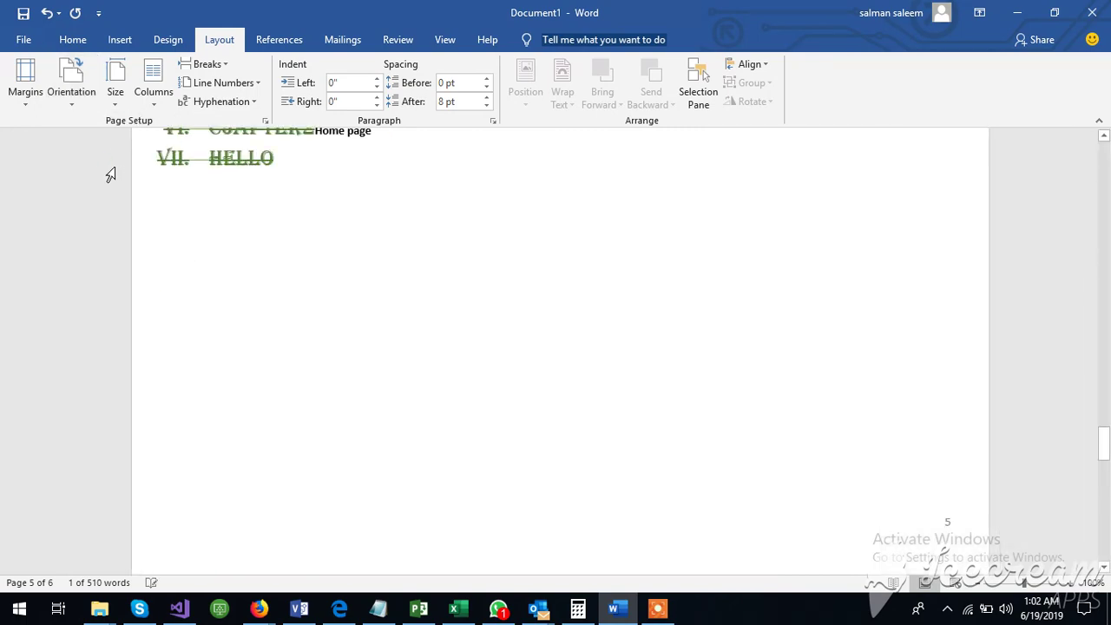
{"action": "left_click", "coordinate": [77, 94]}
{"action": "left_click", "coordinate": [96, 128]}
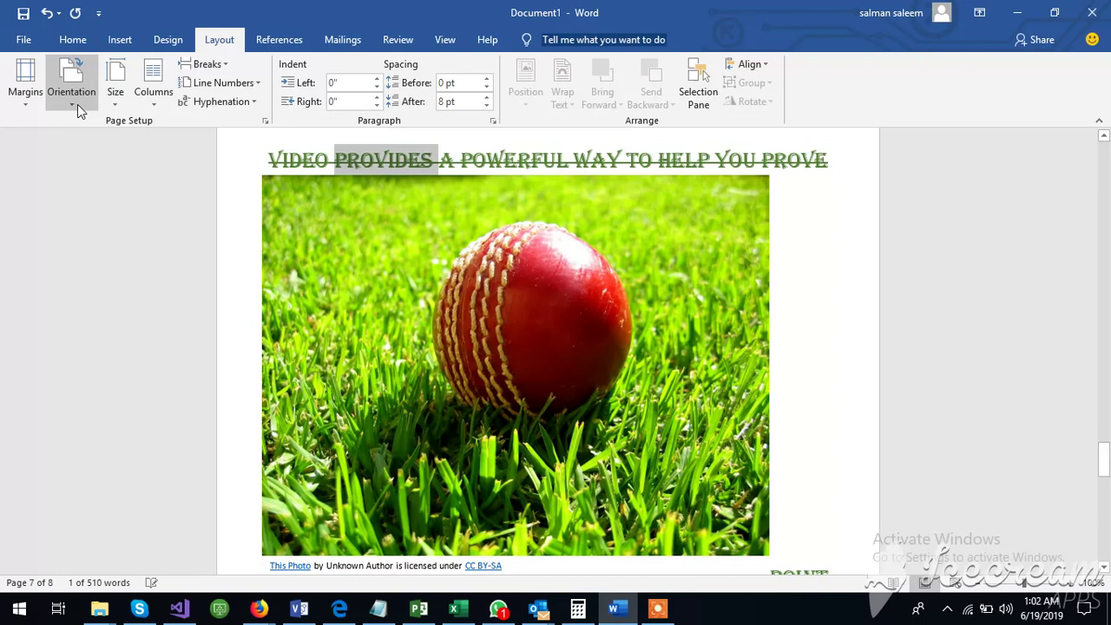
{"action": "left_click", "coordinate": [75, 103]}
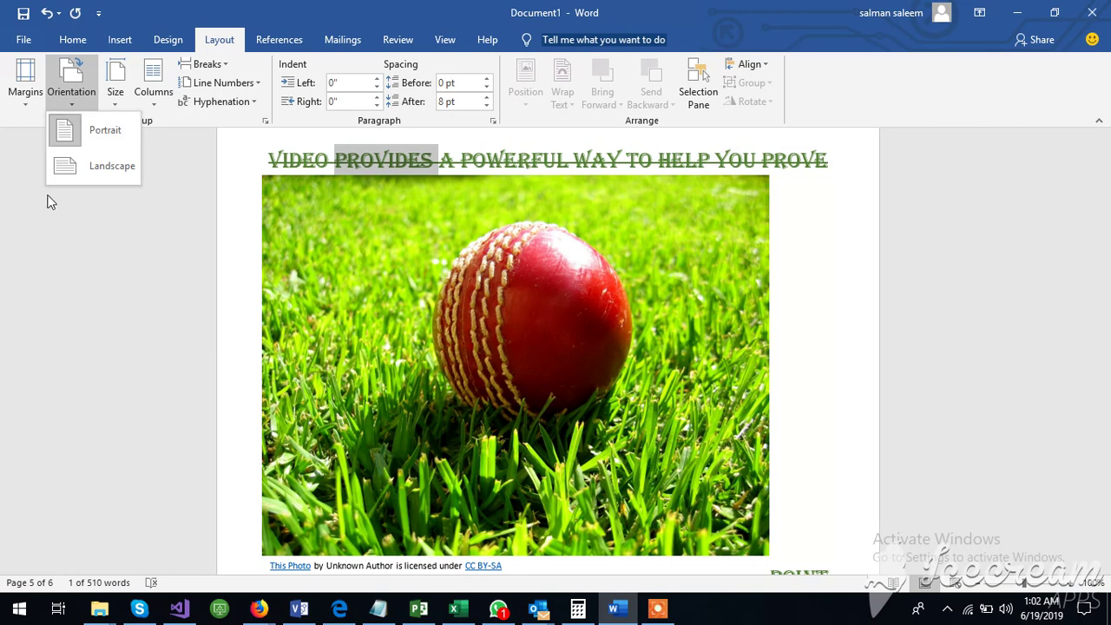
{"action": "left_click", "coordinate": [104, 230]}
Look over the paper sizes, keeping the current one, and format the selected word "PROVIDES" in two columns
{"action": "left_click", "coordinate": [115, 97]}
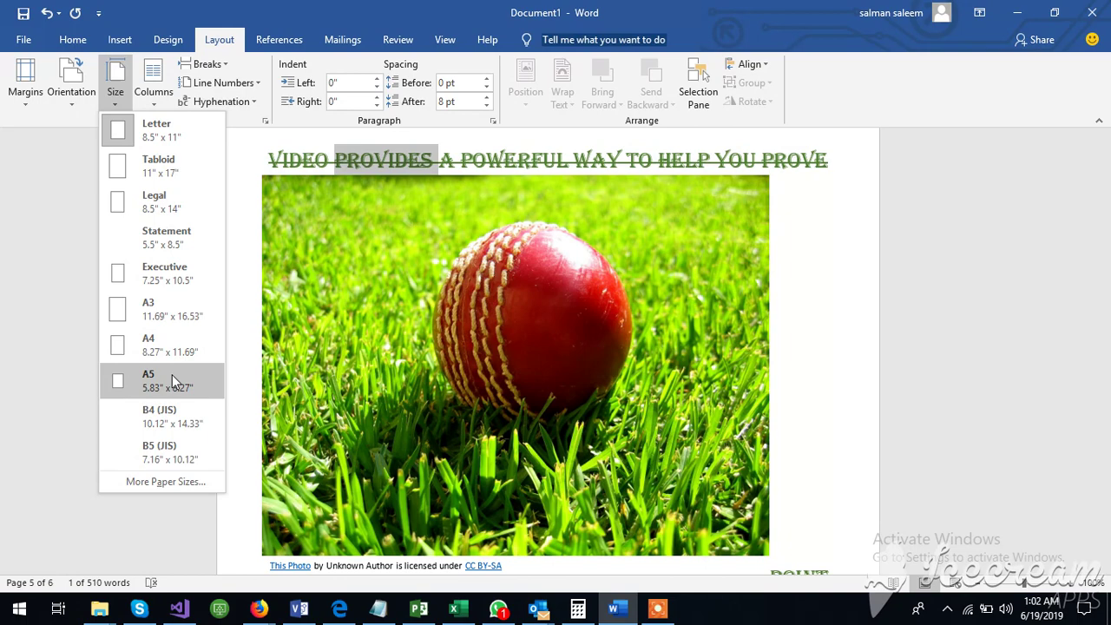
{"action": "left_click", "coordinate": [158, 98]}
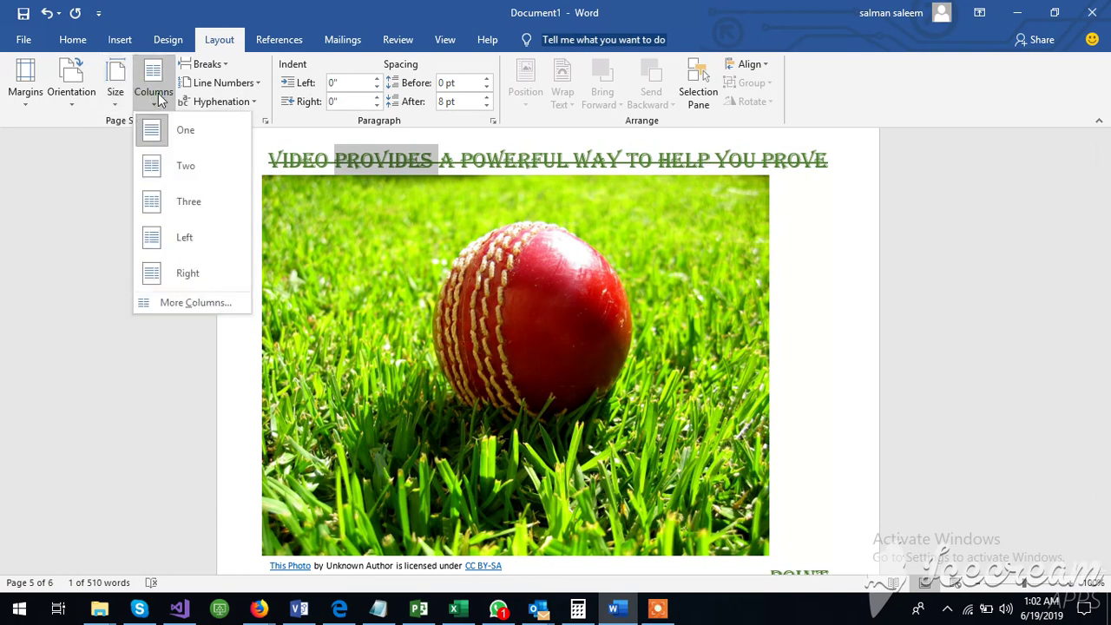
{"action": "left_click", "coordinate": [173, 169]}
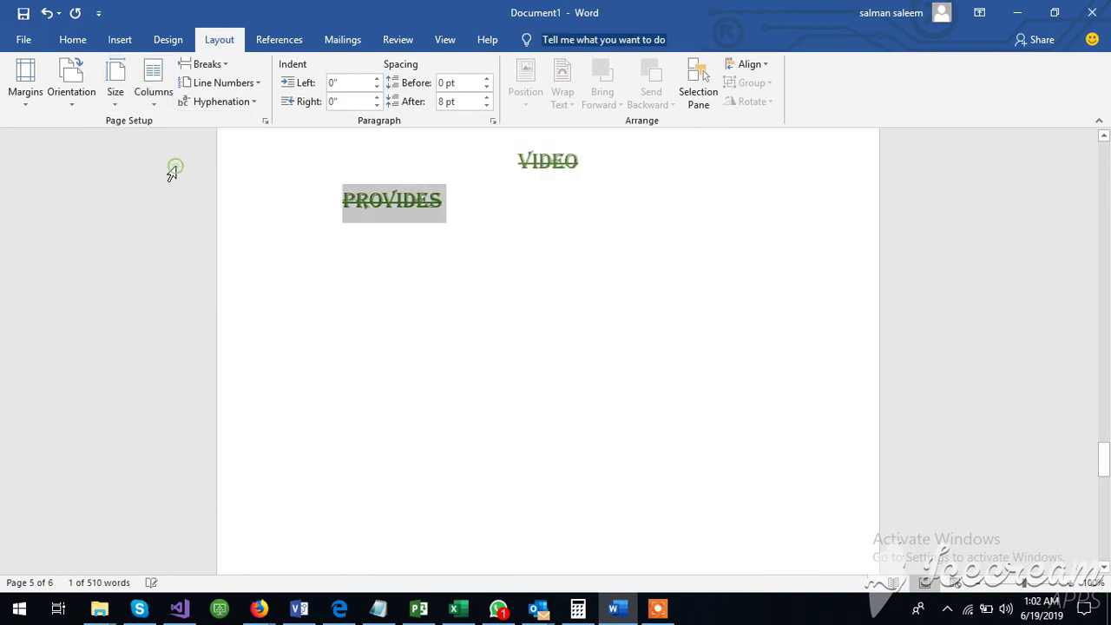
Select the body paragraphs on the last page up to the final word and arrange them in two columns
{"action": "scroll", "coordinate": [529, 224], "scroll_direction": "down", "scroll_amount": 10}
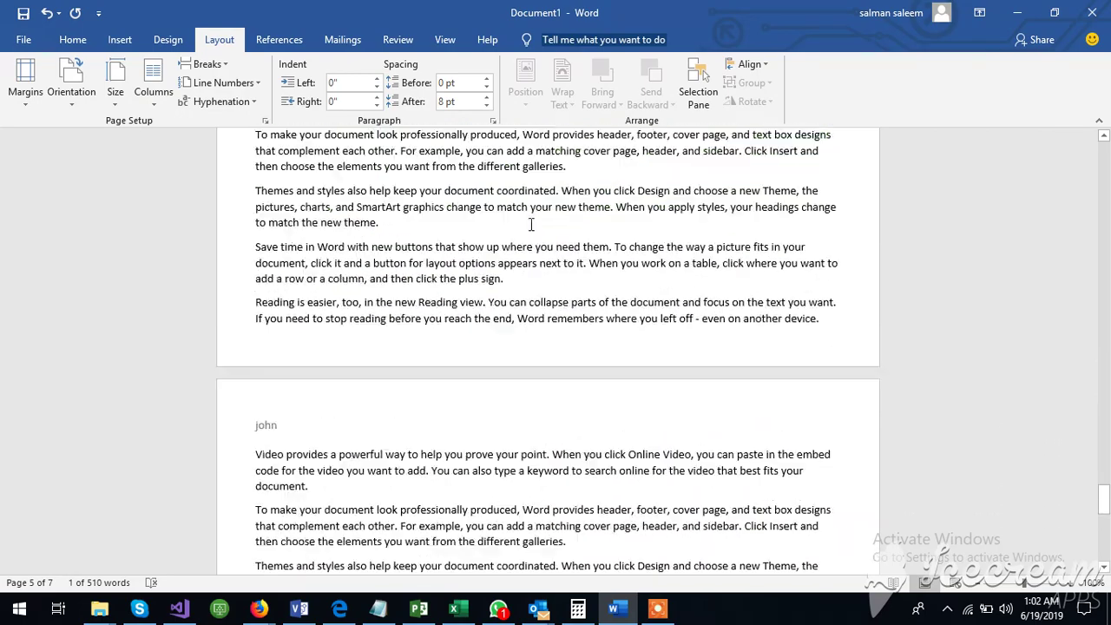
{"action": "scroll", "coordinate": [531, 224], "scroll_direction": "down", "scroll_amount": 5}
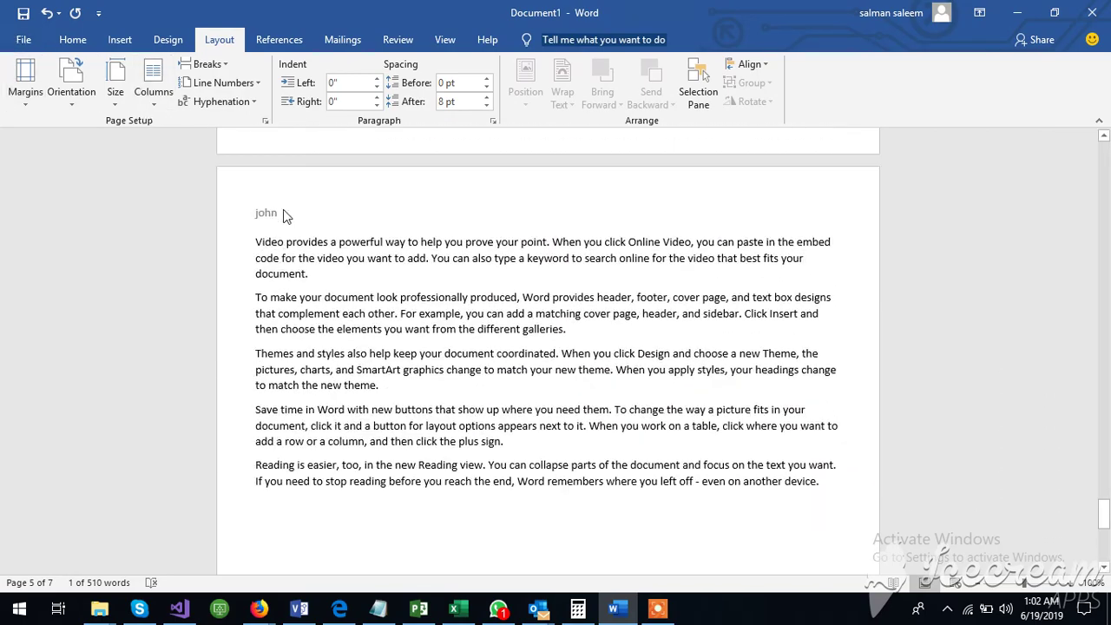
{"action": "scroll", "coordinate": [287, 215], "scroll_direction": "up", "scroll_amount": 1}
{"action": "left_click_drag", "start_coordinate": [254, 285], "coordinate": [781, 533]}
{"action": "left_click", "coordinate": [154, 94]}
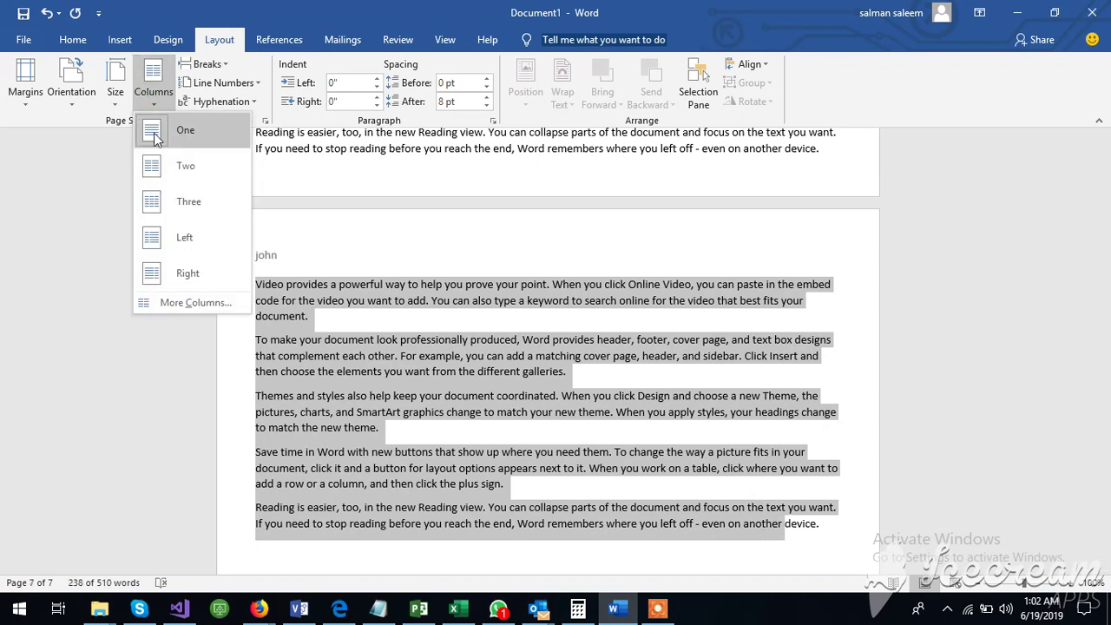
{"action": "left_click", "coordinate": [165, 165]}
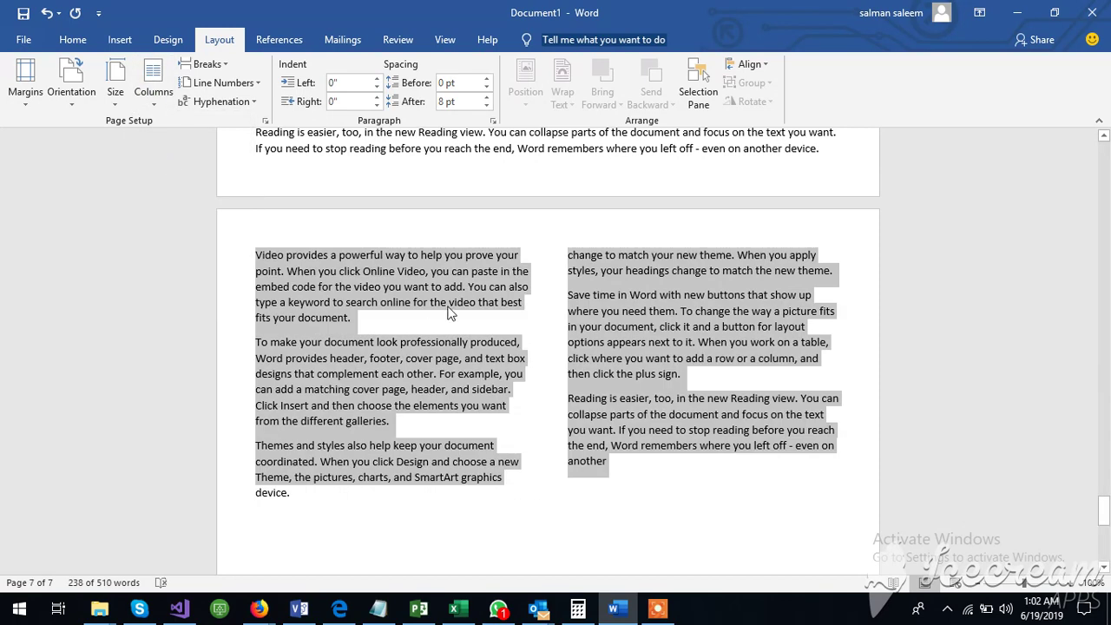
{"action": "left_click", "coordinate": [441, 531]}
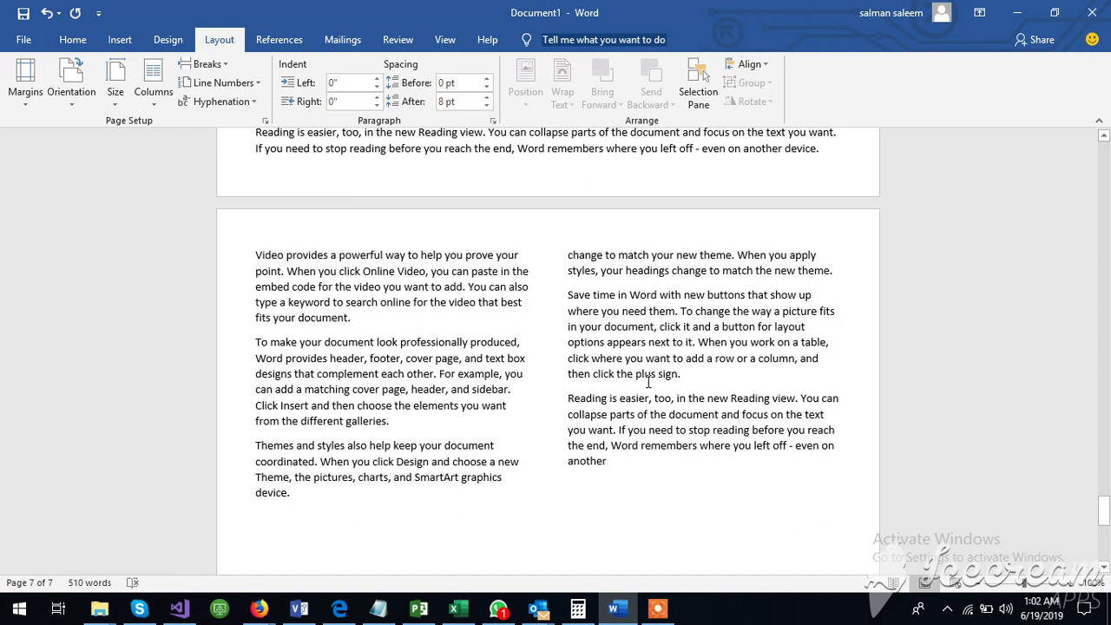
Examine the available page and section break types and the line numbering options without applying any
{"action": "left_click", "coordinate": [214, 68]}
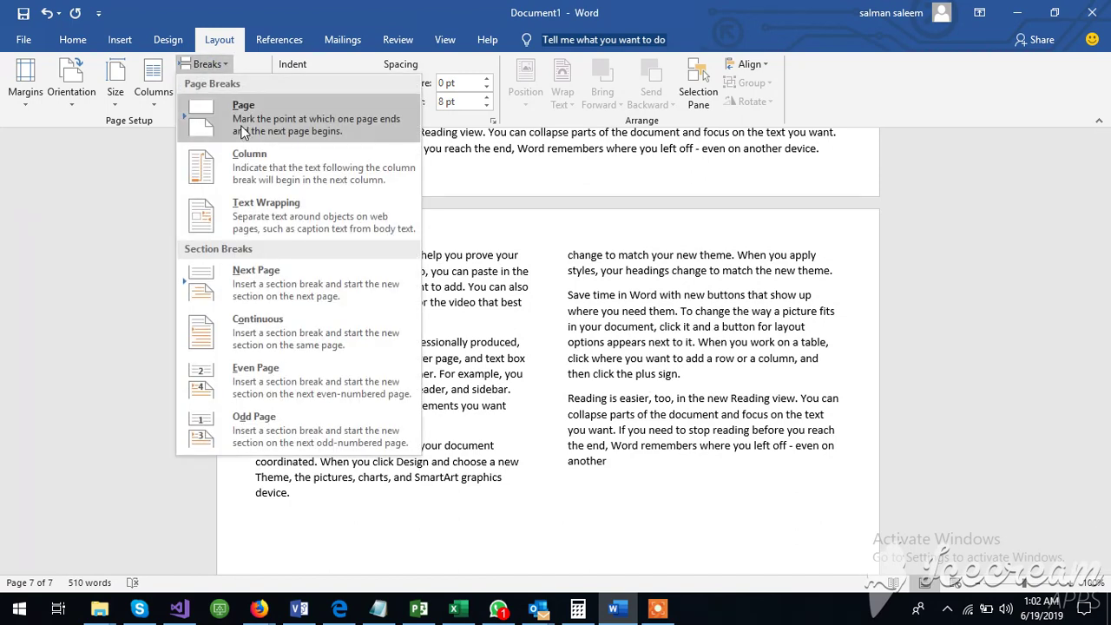
{"action": "left_click", "coordinate": [207, 64]}
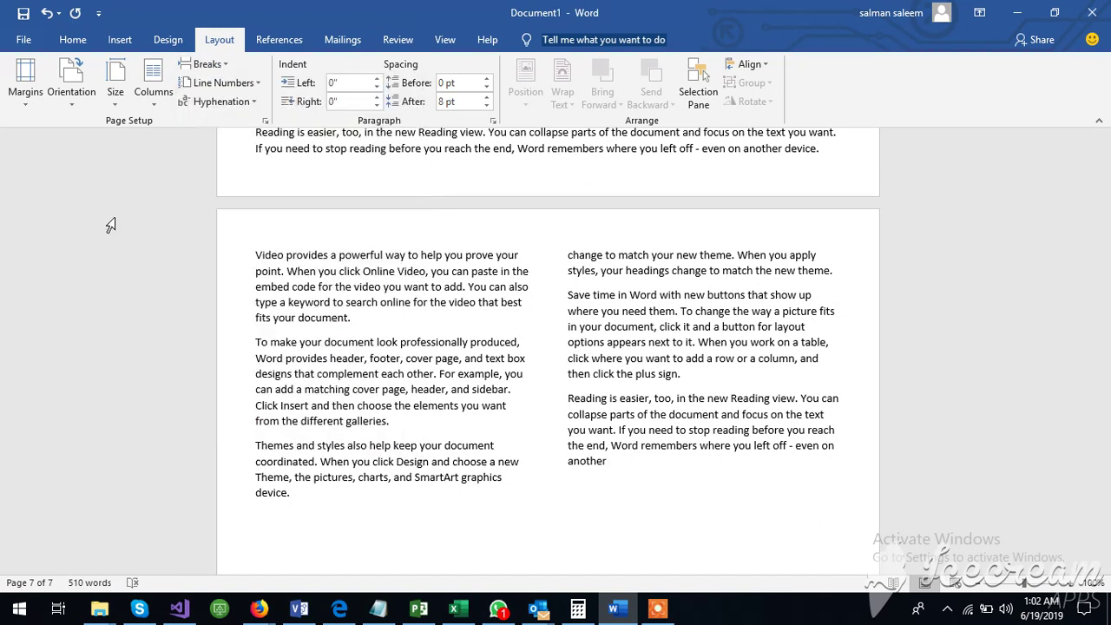
{"action": "left_click", "coordinate": [247, 84]}
{"action": "left_click", "coordinate": [246, 84]}
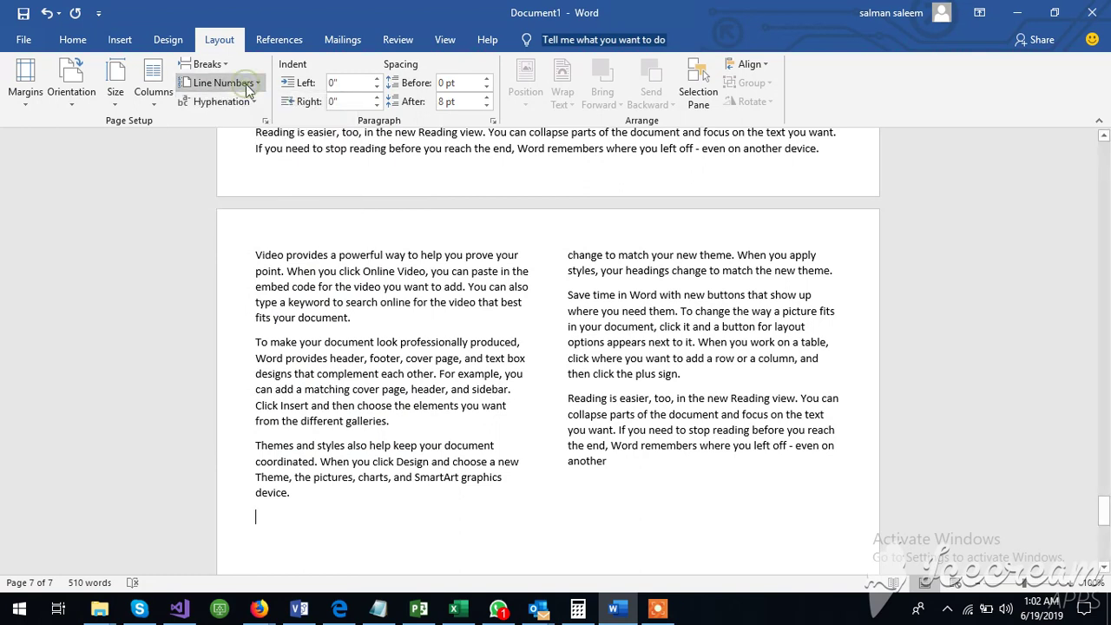
Insert the built-in Manual Table of contents below the two-column text on the last page
{"action": "left_click", "coordinate": [280, 41]}
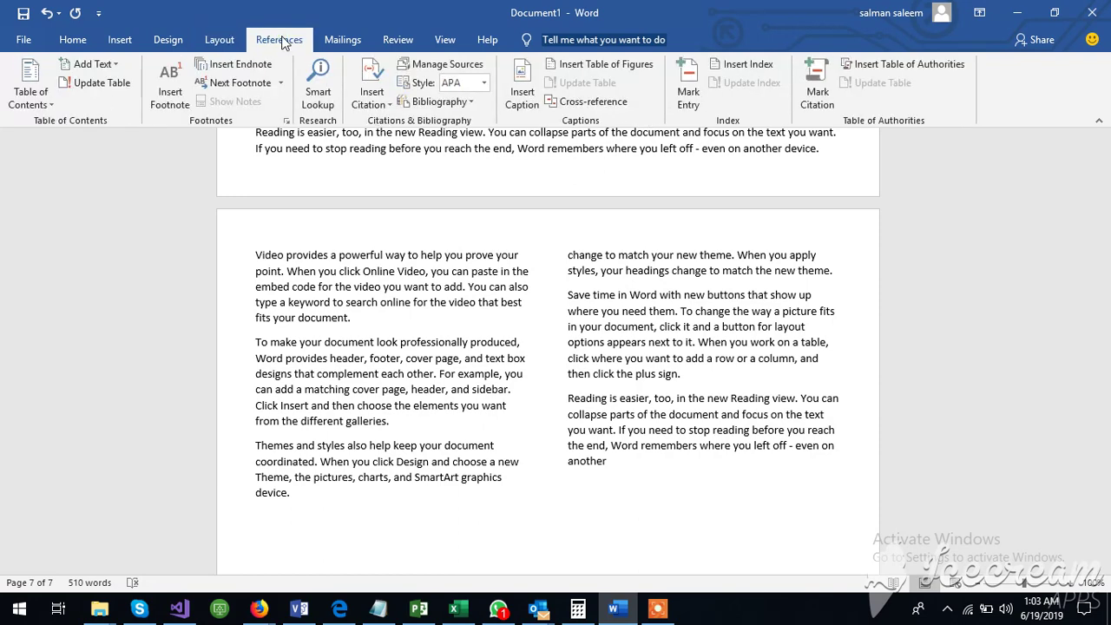
{"action": "left_click", "coordinate": [40, 98]}
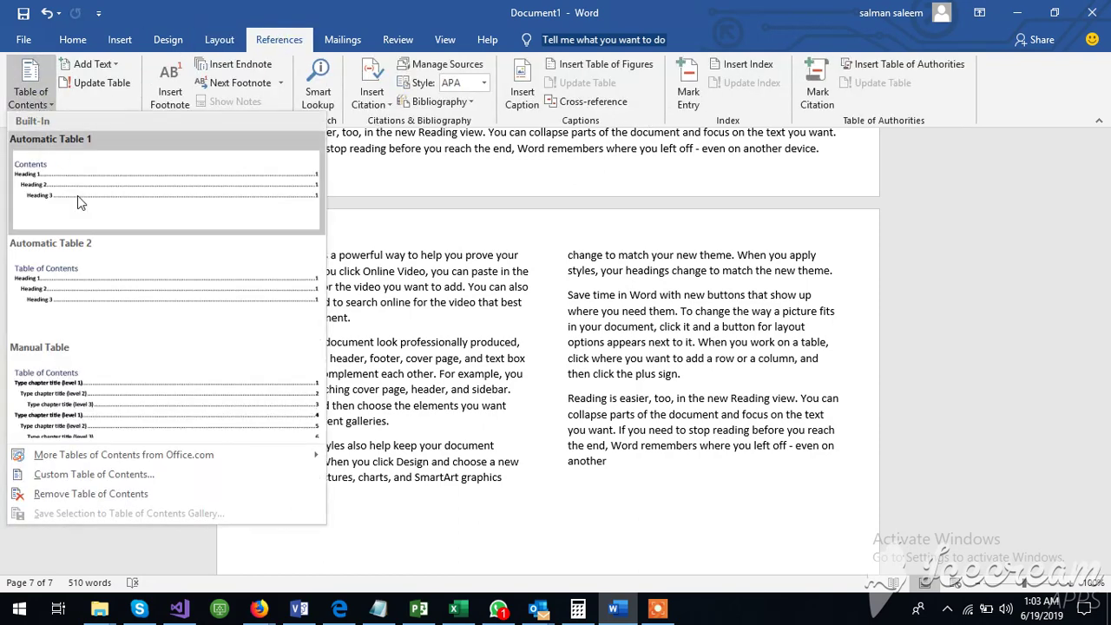
{"action": "scroll", "coordinate": [943, 261], "scroll_direction": "up", "scroll_amount": 10}
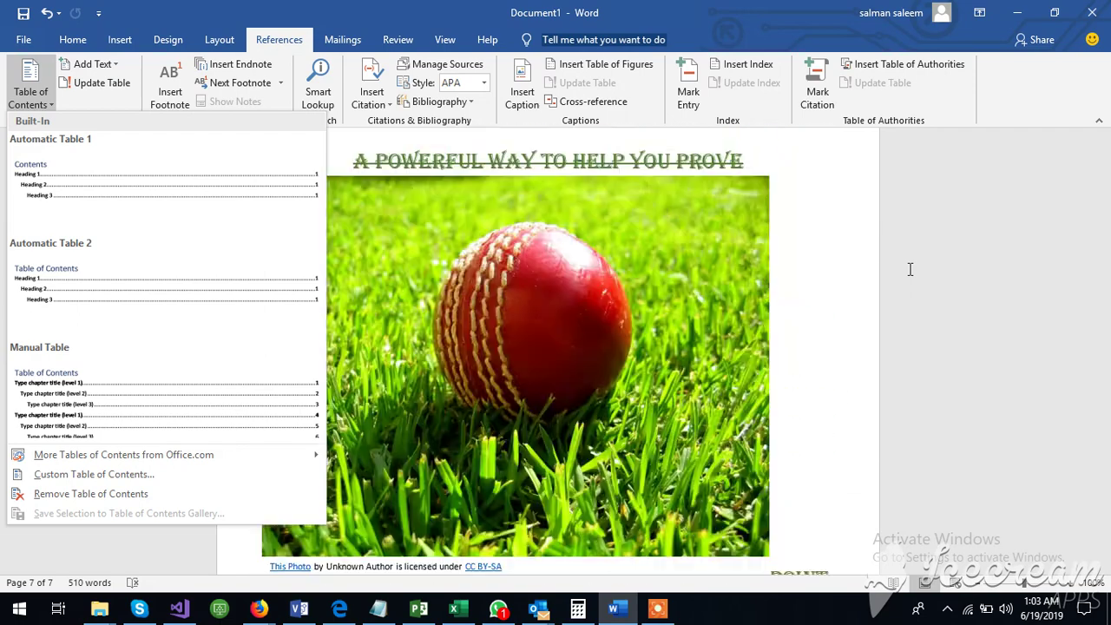
{"action": "scroll", "coordinate": [910, 269], "scroll_direction": "up", "scroll_amount": 10}
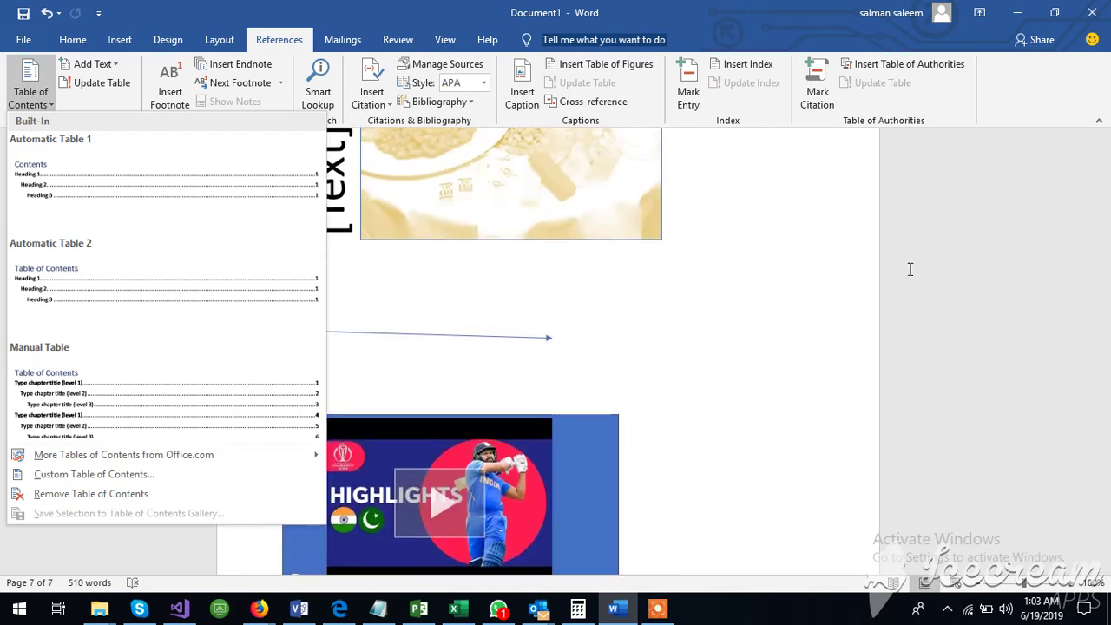
{"action": "scroll", "coordinate": [906, 273], "scroll_direction": "up", "scroll_amount": 10}
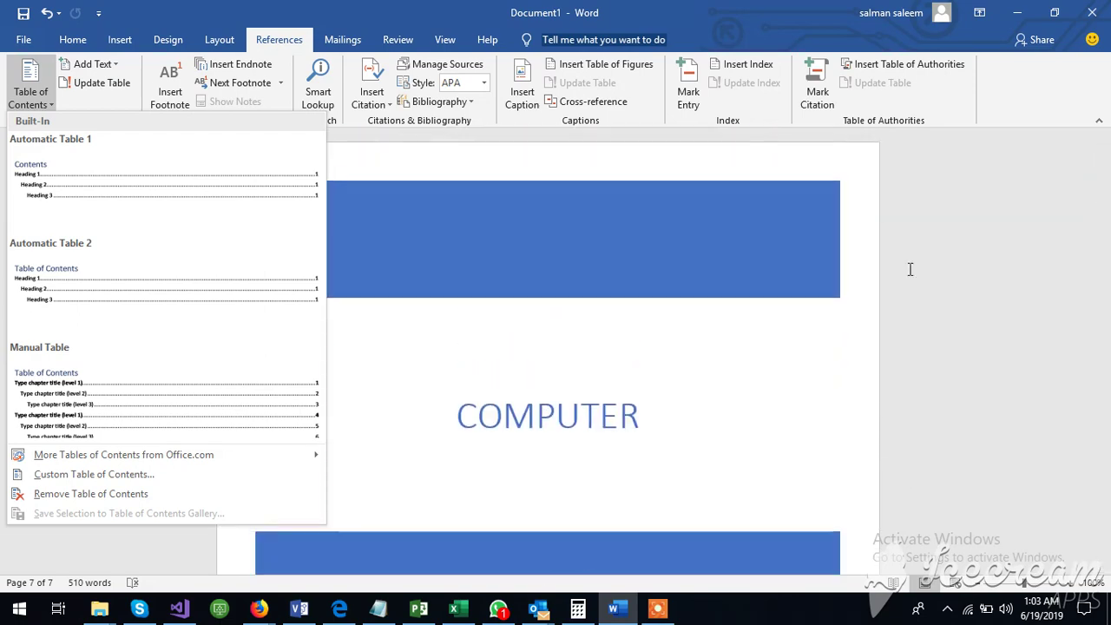
{"action": "scroll", "coordinate": [900, 278], "scroll_direction": "down", "scroll_amount": 5}
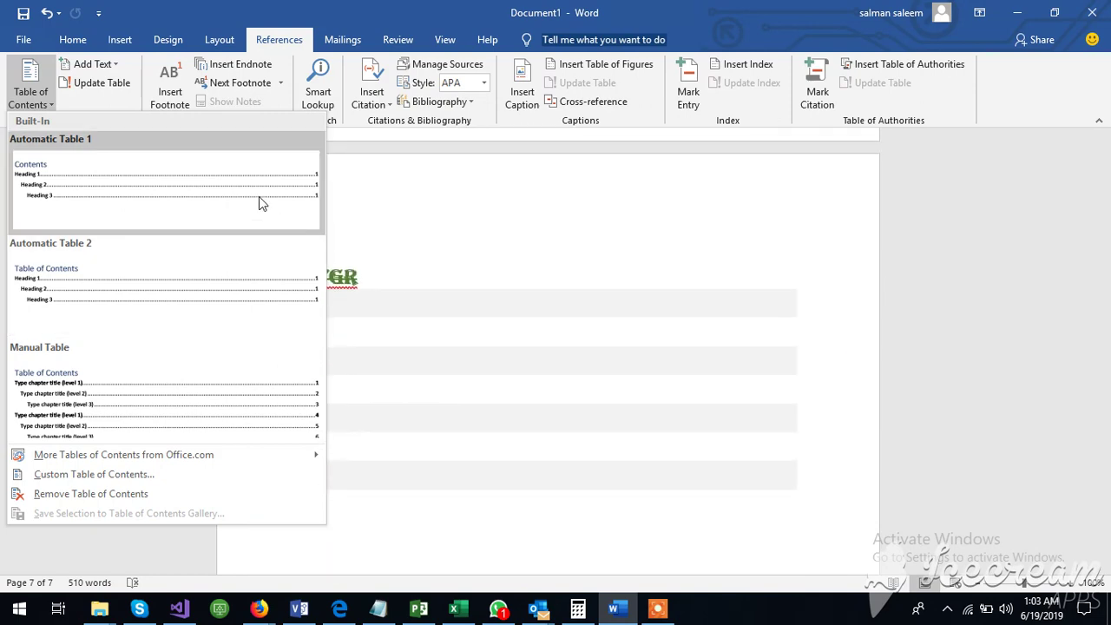
{"action": "left_click", "coordinate": [136, 368]}
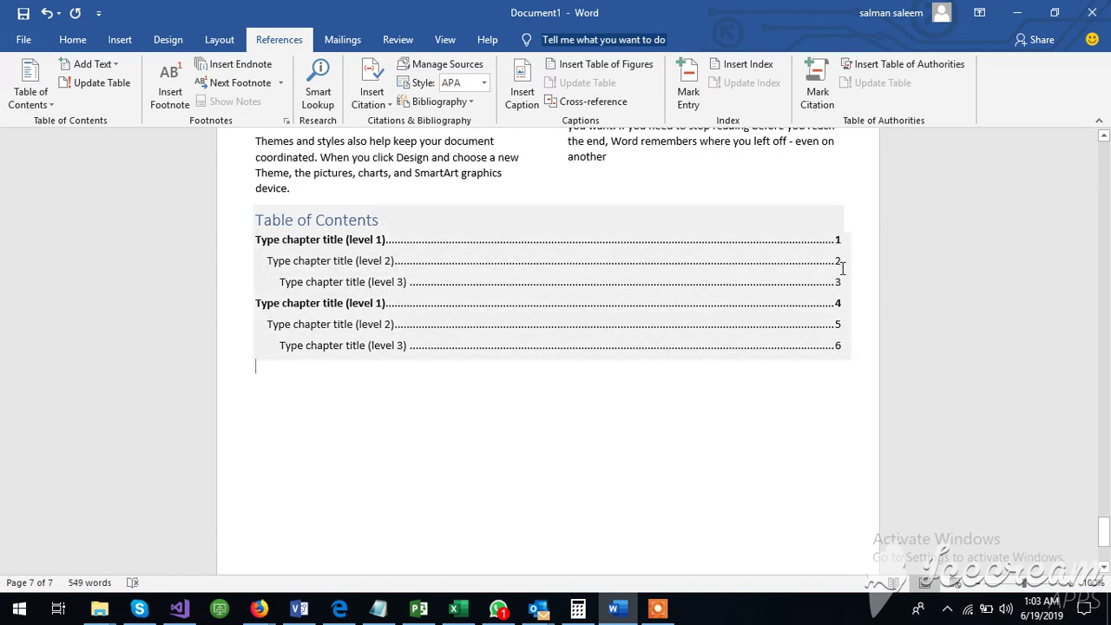
Run Smart Lookup on the first level 3 chapter title placeholder in the table of contents
{"action": "left_click", "coordinate": [326, 280]}
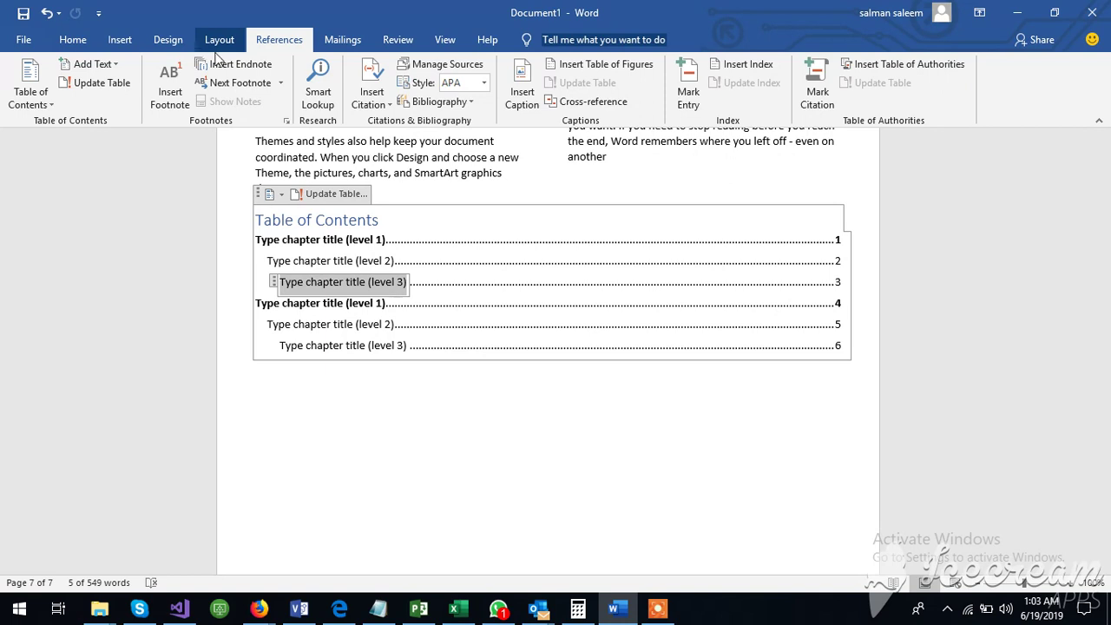
{"action": "left_click", "coordinate": [317, 86]}
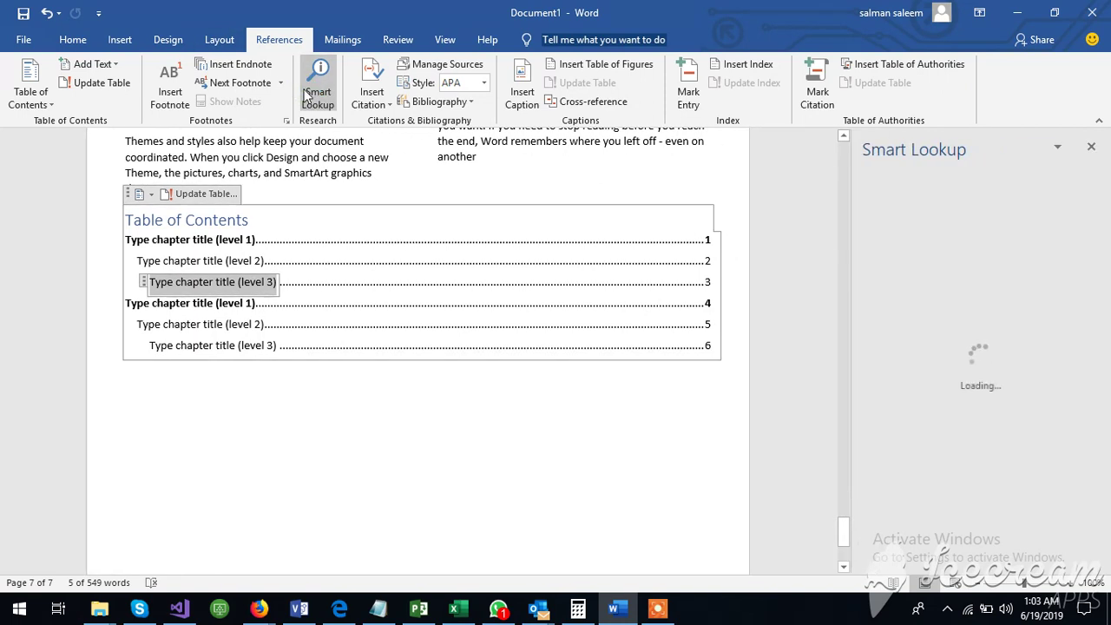
Run Smart Lookup on the word "help" in the first paragraph of the two-column text
{"action": "scroll", "coordinate": [590, 370], "scroll_direction": "up", "scroll_amount": 5}
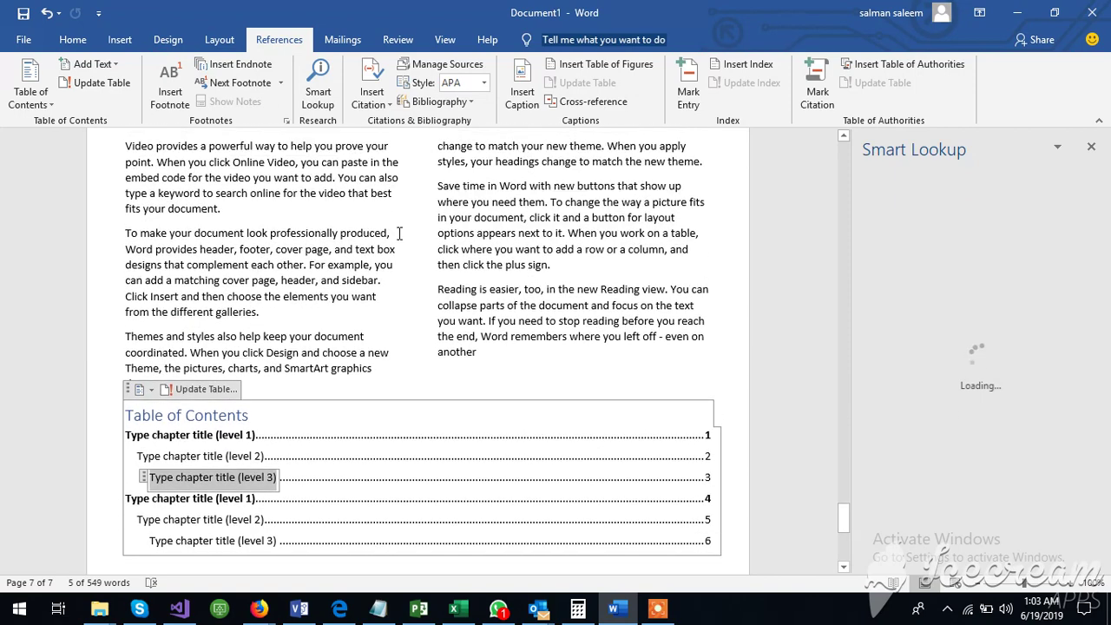
{"action": "scroll", "coordinate": [378, 198], "scroll_direction": "up", "scroll_amount": 2}
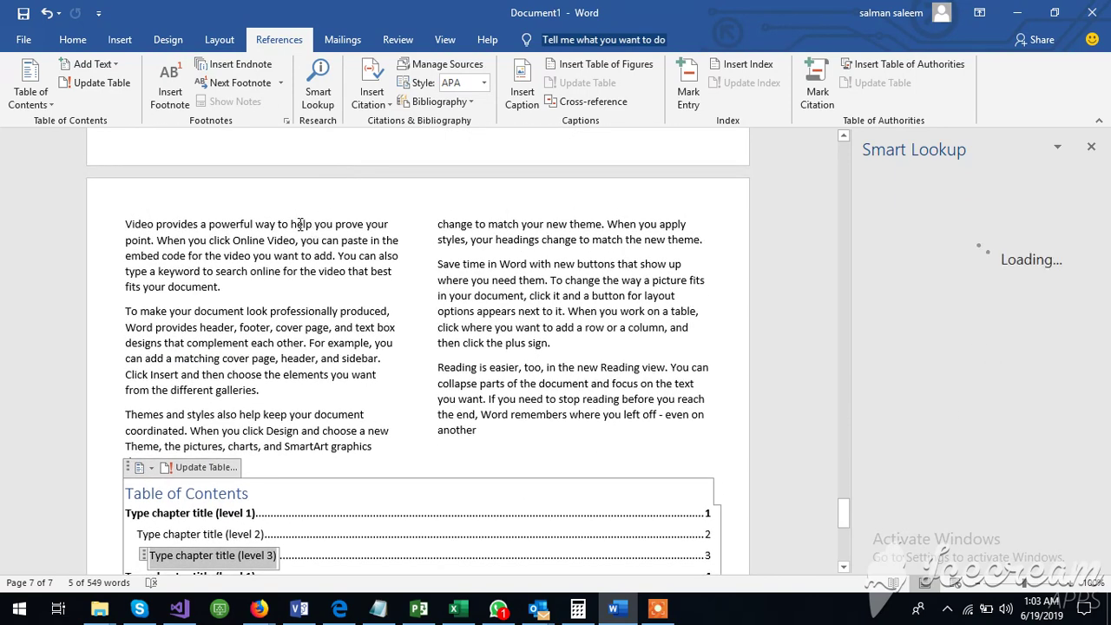
{"action": "double_click", "coordinate": [300, 224]}
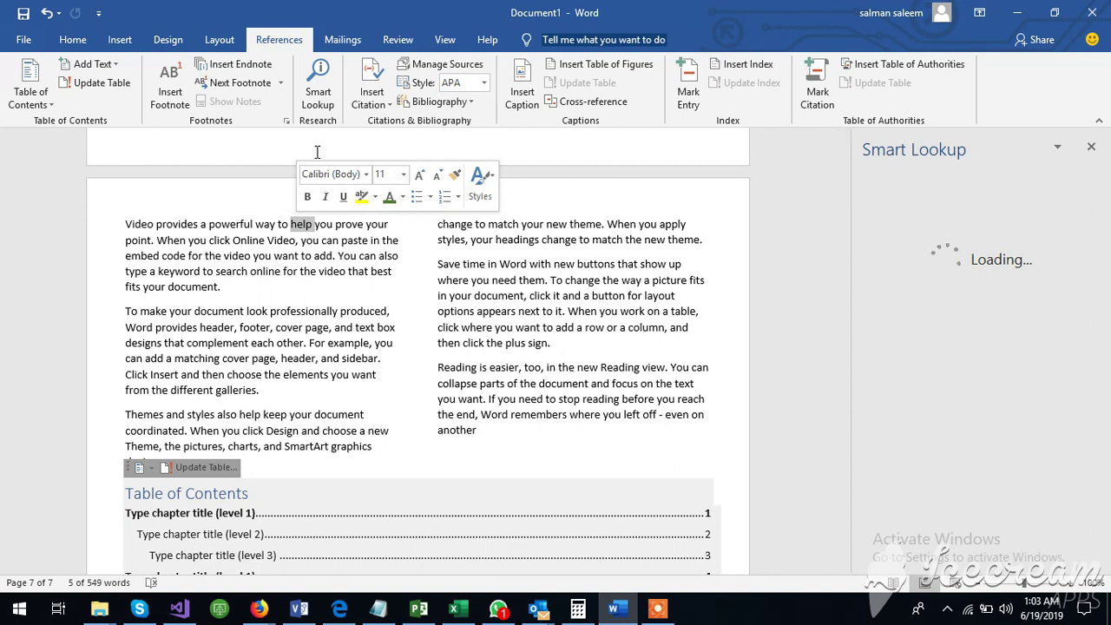
{"action": "left_click", "coordinate": [318, 87]}
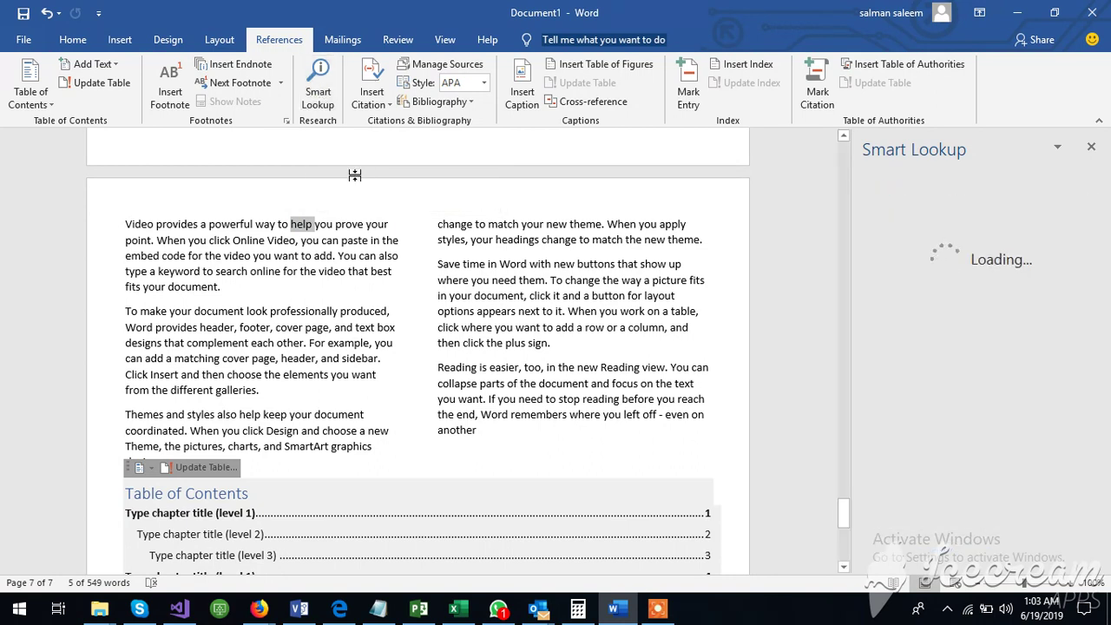